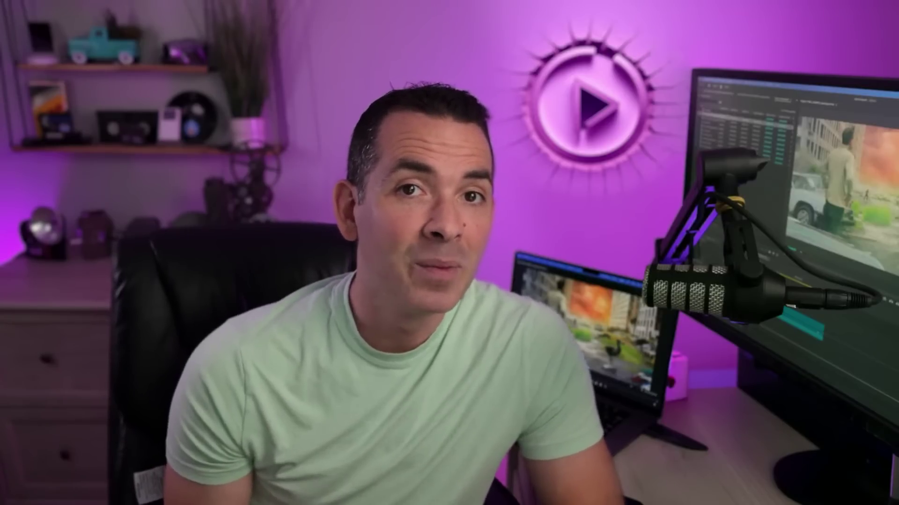
# - Launch After Effects from the macOS Dock
pyautogui.click(482, 499)
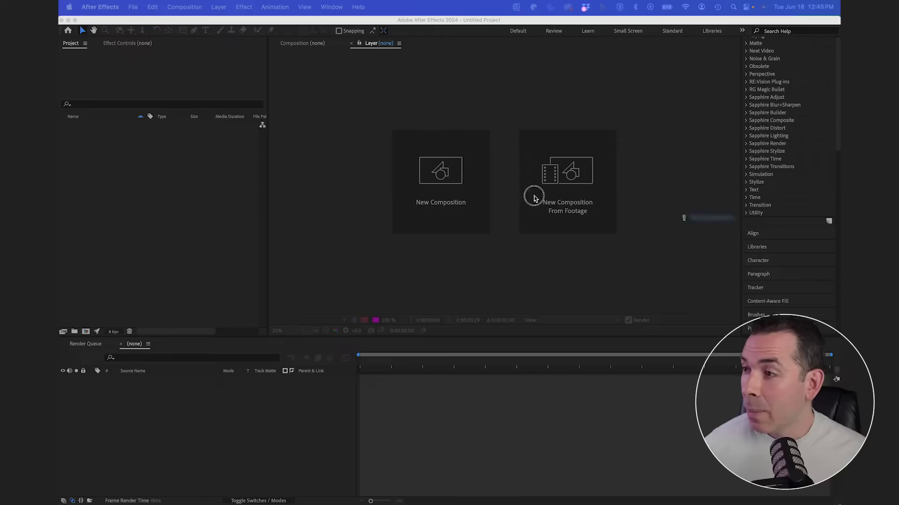
# - Import the green-screen clip and build a new composition from it
pyautogui.moveTo(534, 198); pyautogui.dragTo(170, 150)
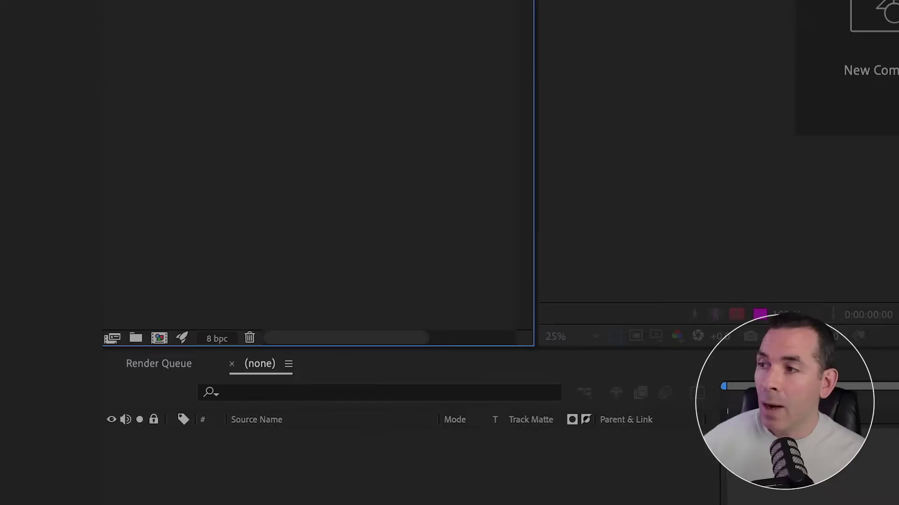
pyautogui.moveTo(171, 269); pyautogui.dragTo(158, 337)
pyautogui.moveTo(357, 481); pyautogui.dragTo(281, 484)
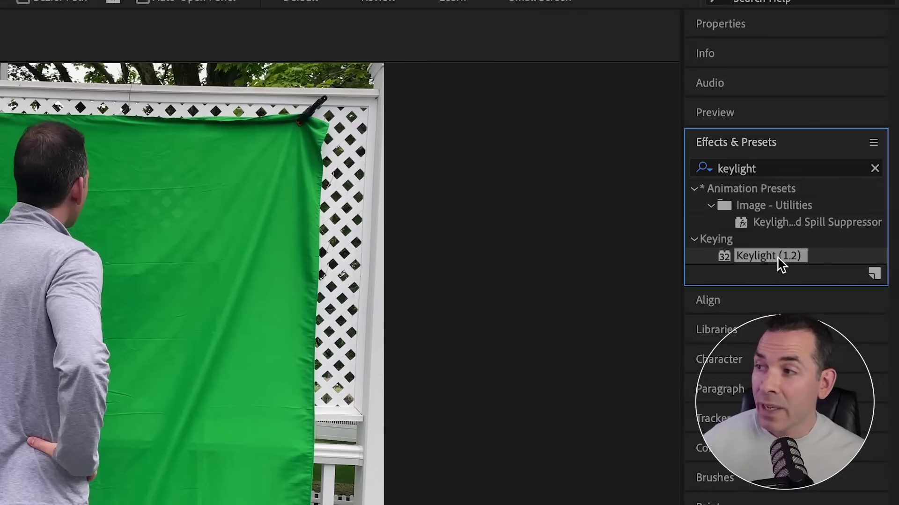
# - Apply Keylight, sample the green backdrop as Screen Colour, and view the Screen Matte
pyautogui.moveTo(780, 265); pyautogui.dragTo(655, 281)
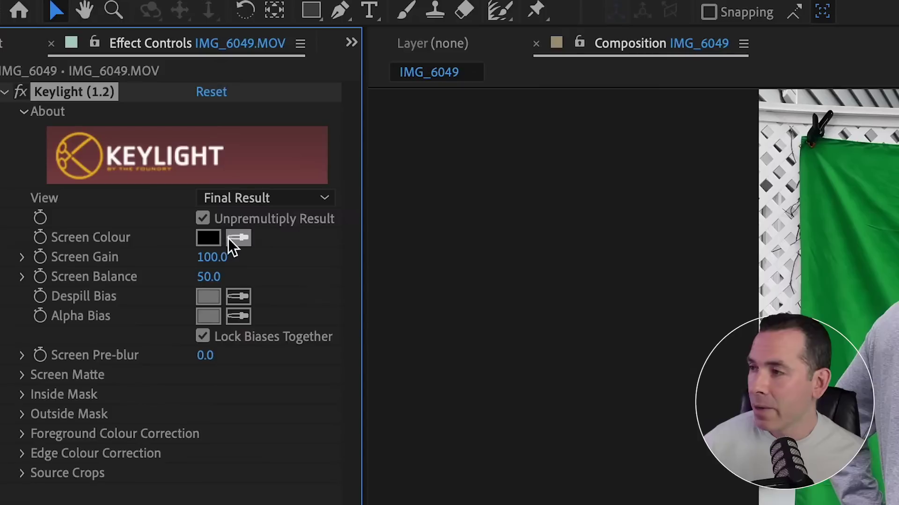
pyautogui.click(231, 239)
pyautogui.click(371, 223)
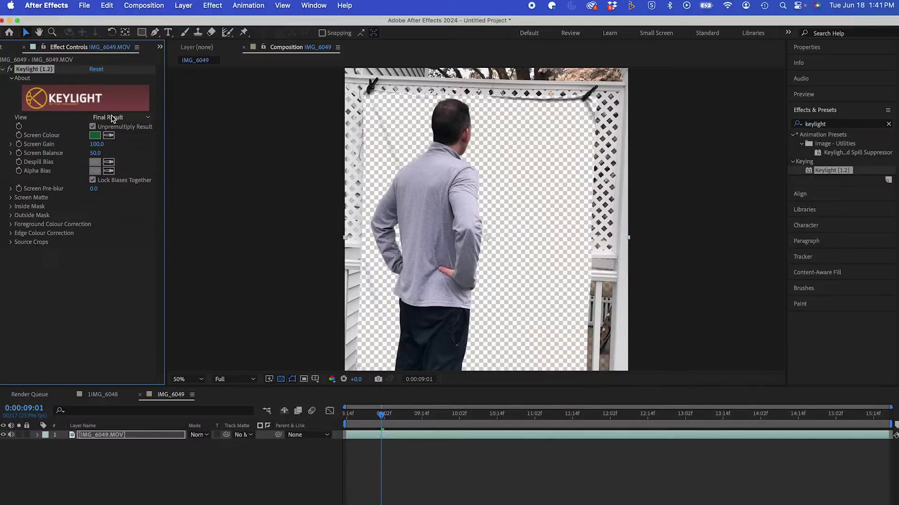
pyautogui.click(112, 119)
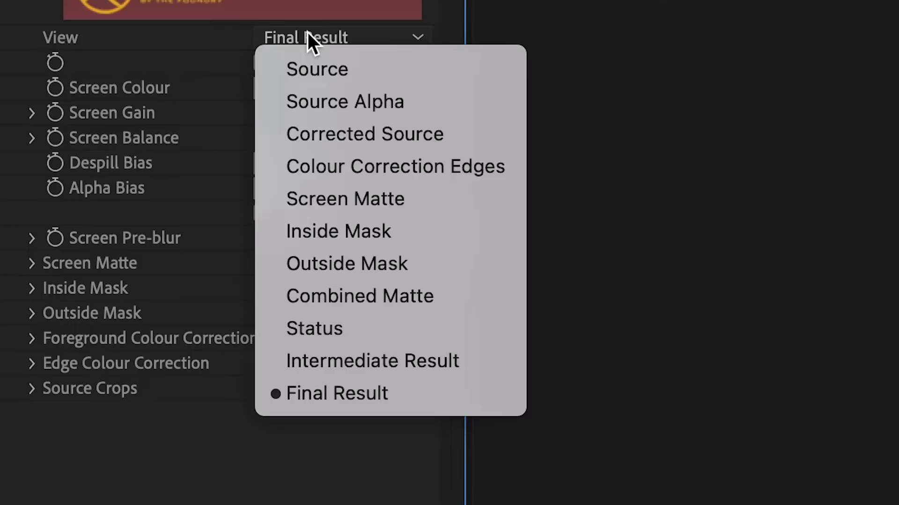
pyautogui.click(351, 197)
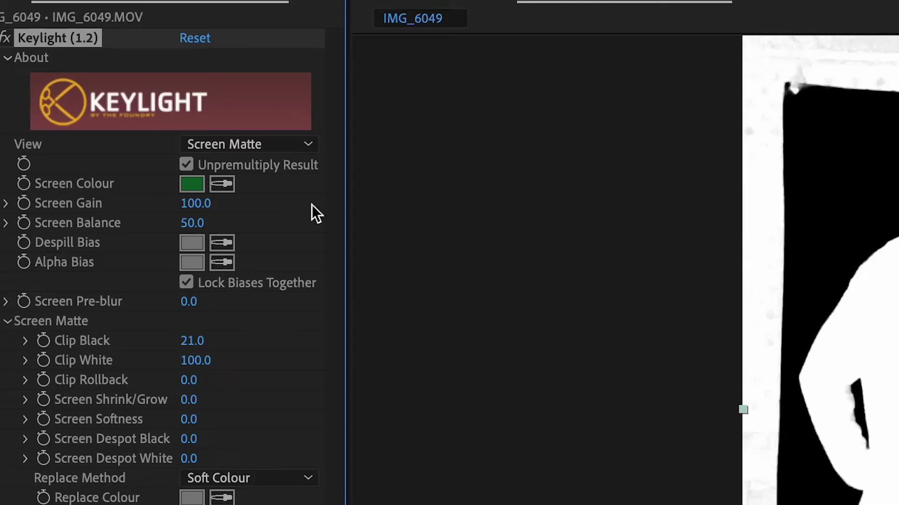
# - Switch Keylight back to Final Result and mask the layer down to the man and deck
pyautogui.click(131, 132)
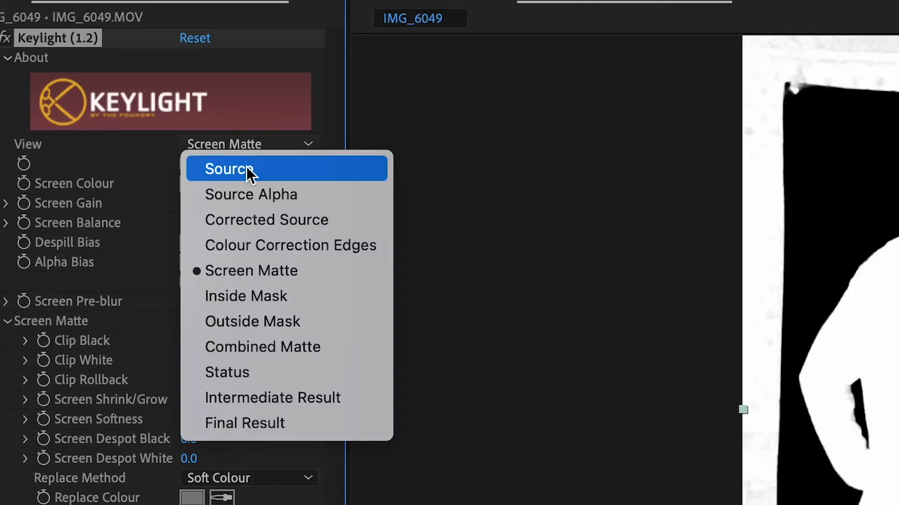
pyautogui.click(277, 422)
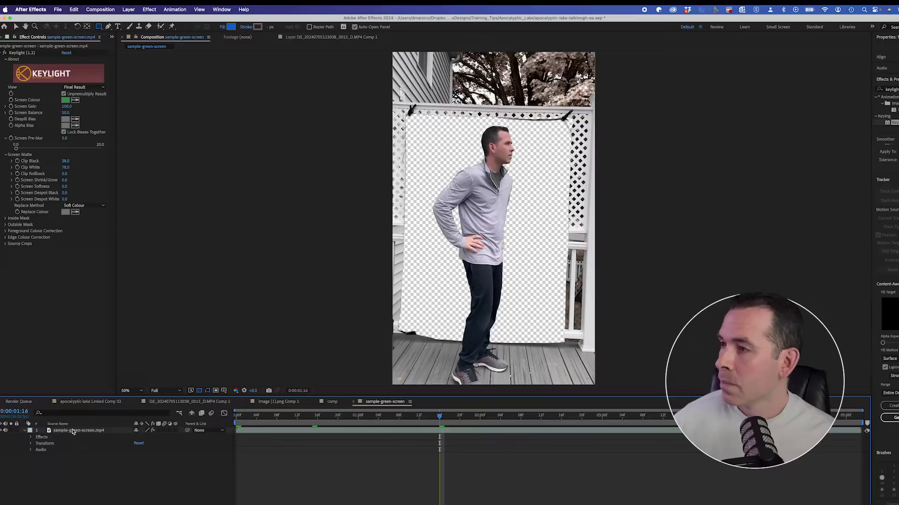
pyautogui.click(75, 431)
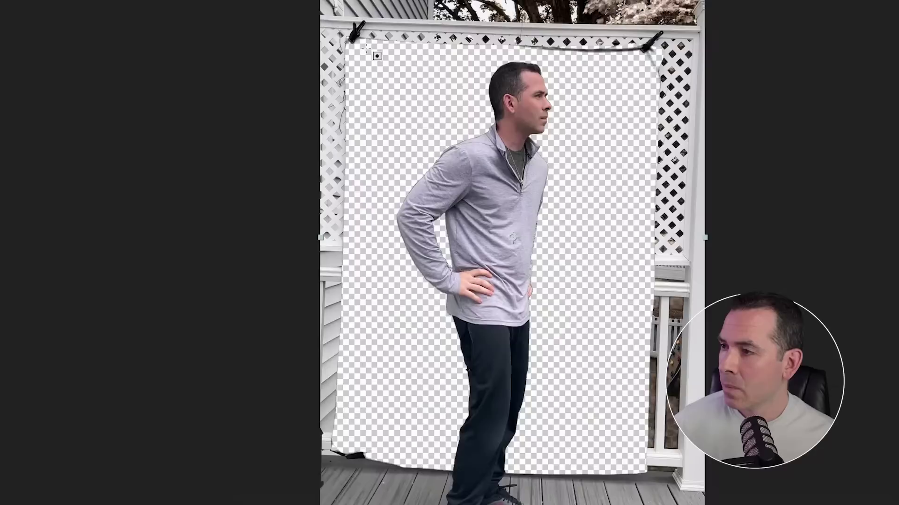
pyautogui.moveTo(363, 48); pyautogui.dragTo(631, 504)
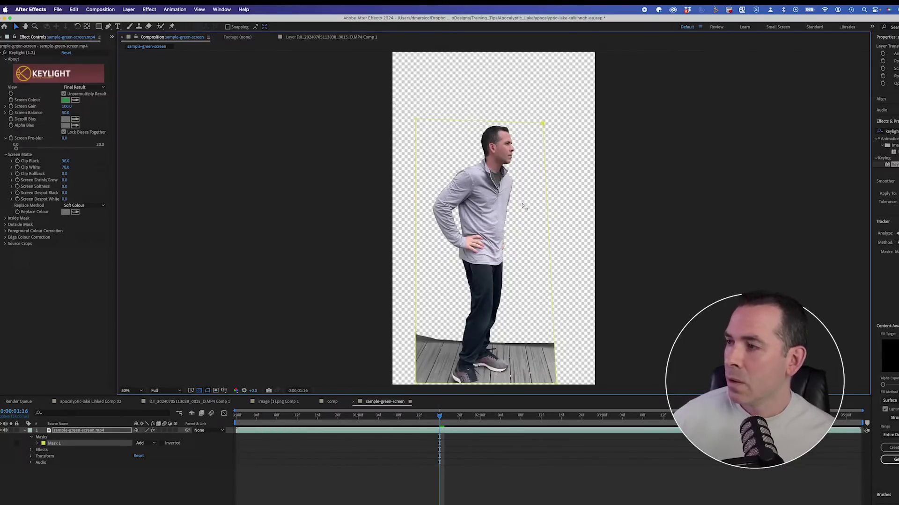
# - Save the current frame as a layered Photoshop file via Composition > Save Frame As
pyautogui.click(111, 8)
pyautogui.moveTo(131, 105)
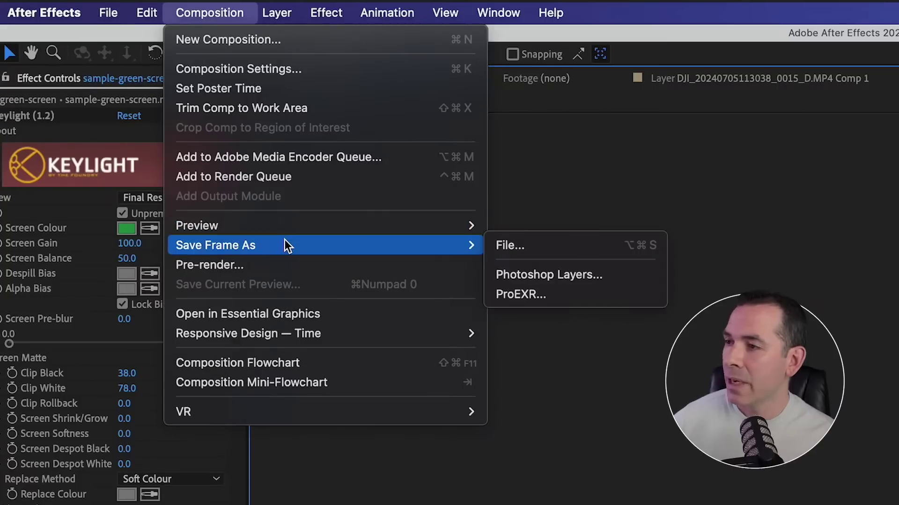
pyautogui.click(562, 276)
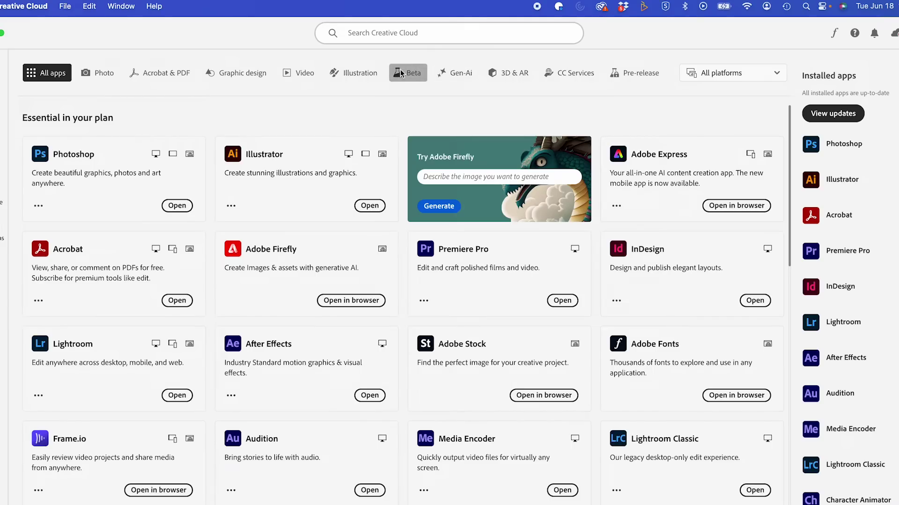
# - Show the Beta apps in Creative Cloud, then reveal Photoshop's other selection tools
pyautogui.click(414, 70)
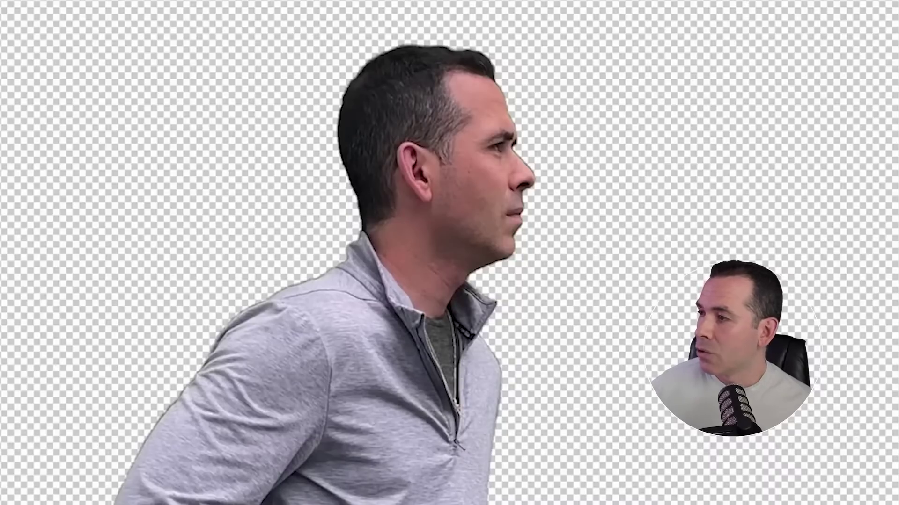
pyautogui.rightClick(101, 151)
# - Magic-wand select the man, expand the selection, and enter the wasteland city Generative Fill prompt with a reference image
pyautogui.click(201, 193)
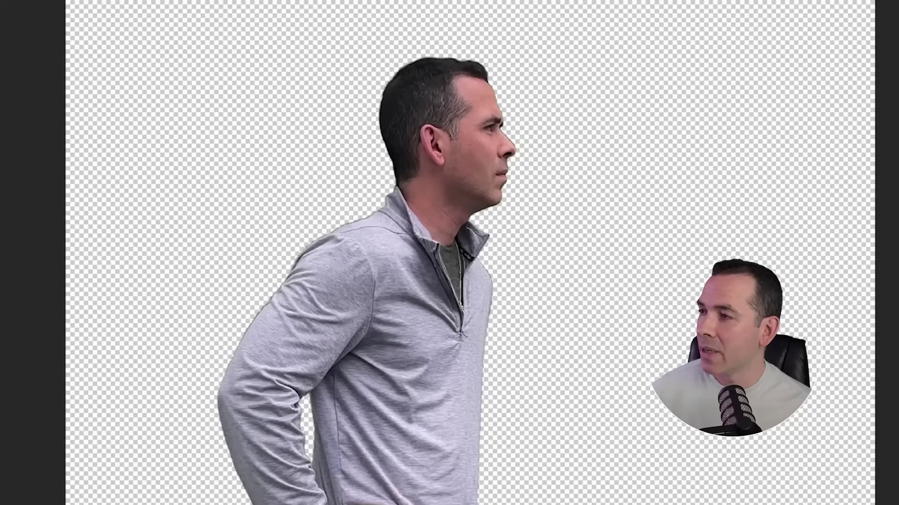
pyautogui.click(220, 100)
pyautogui.click(433, 397)
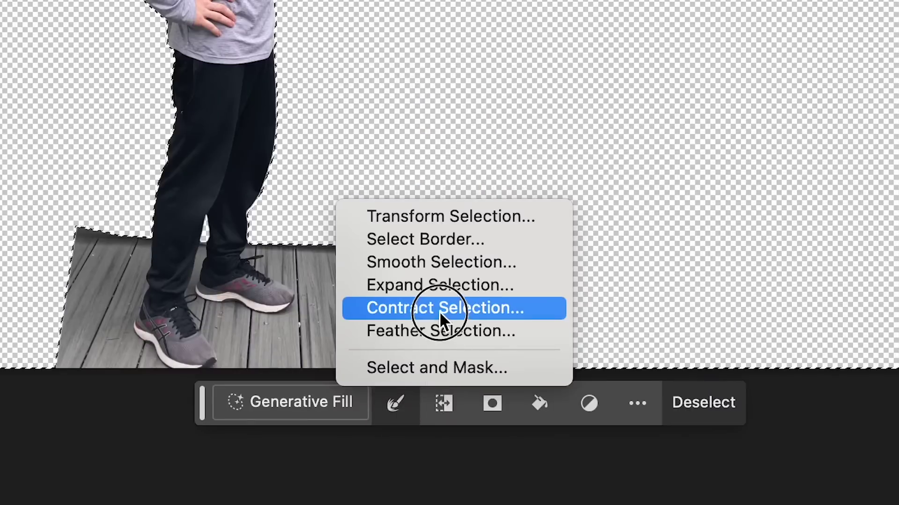
pyautogui.click(439, 281)
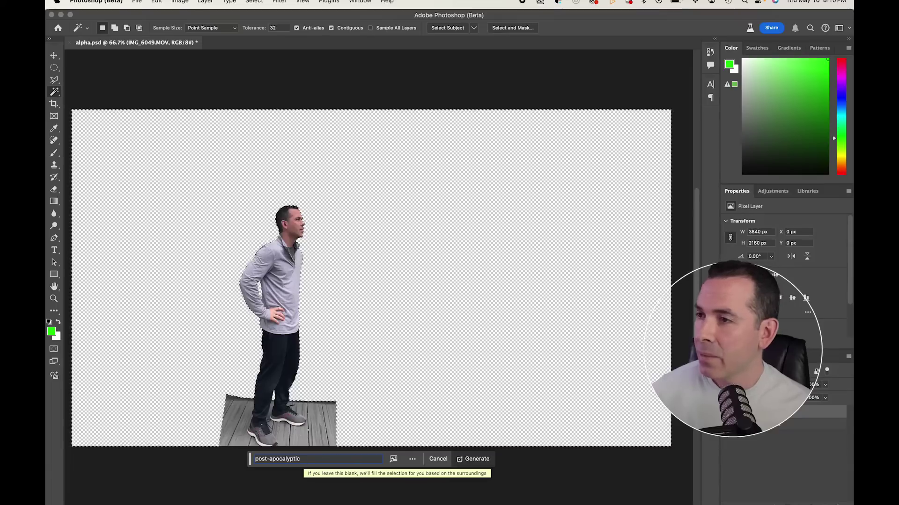
pyautogui.write('in')
pyautogui.write(' ruins, beautiful shot of a wasteland with abandoned cars and buildings')
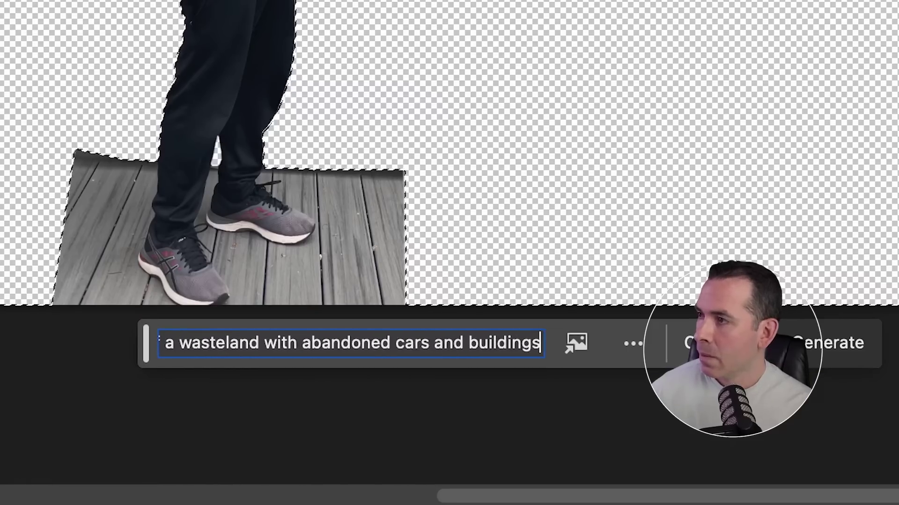
pyautogui.click(566, 345)
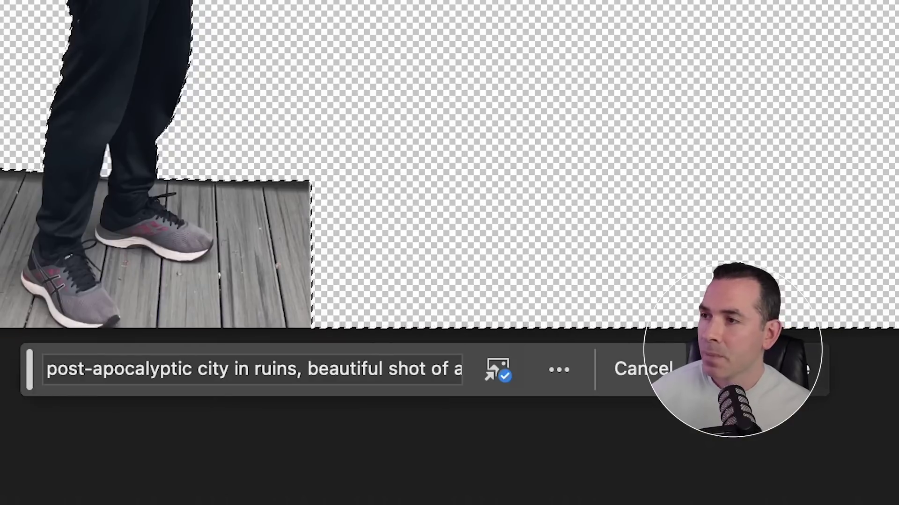
# - Generate the ruined city fill, compare its variations, and enhance detail on the chosen one
pyautogui.press('Return')
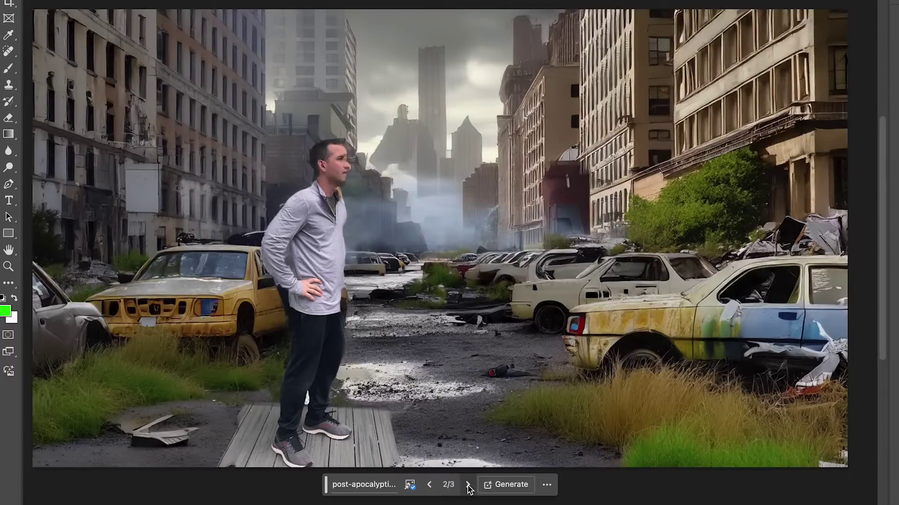
pyautogui.click(468, 485)
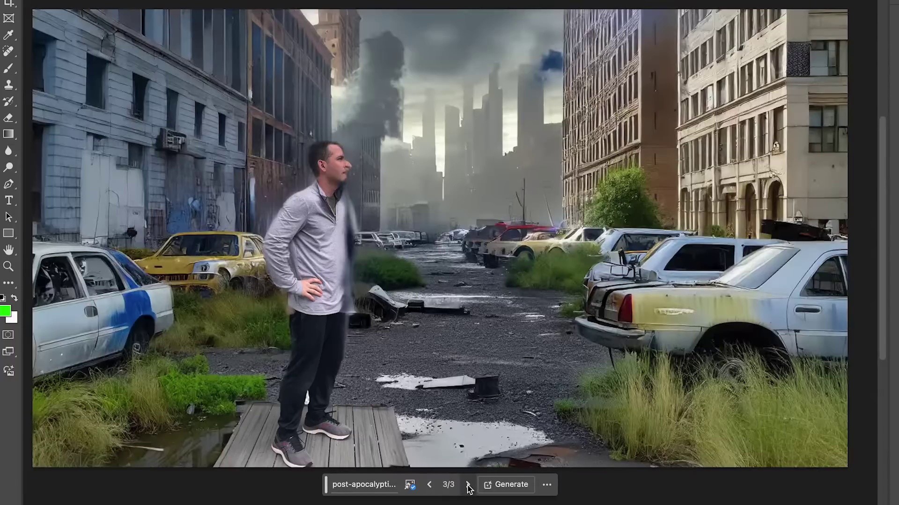
pyautogui.click(468, 486)
pyautogui.click(468, 485)
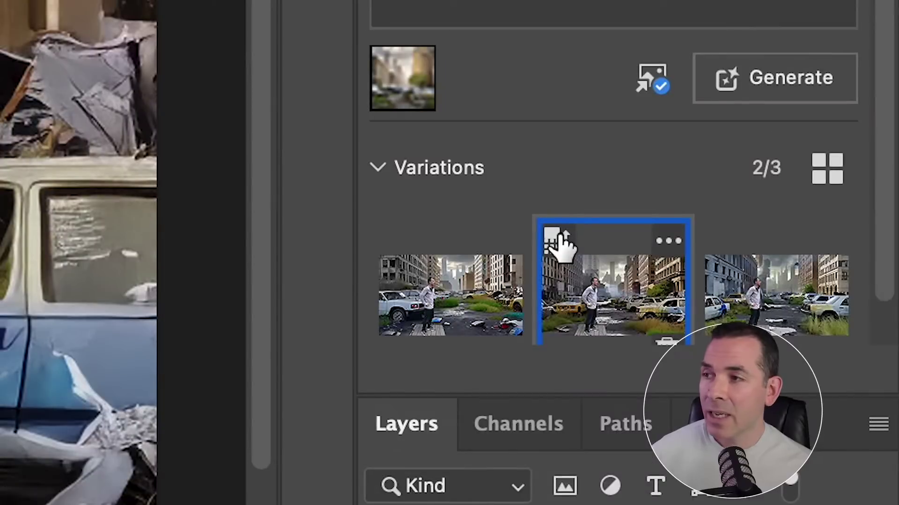
pyautogui.click(553, 242)
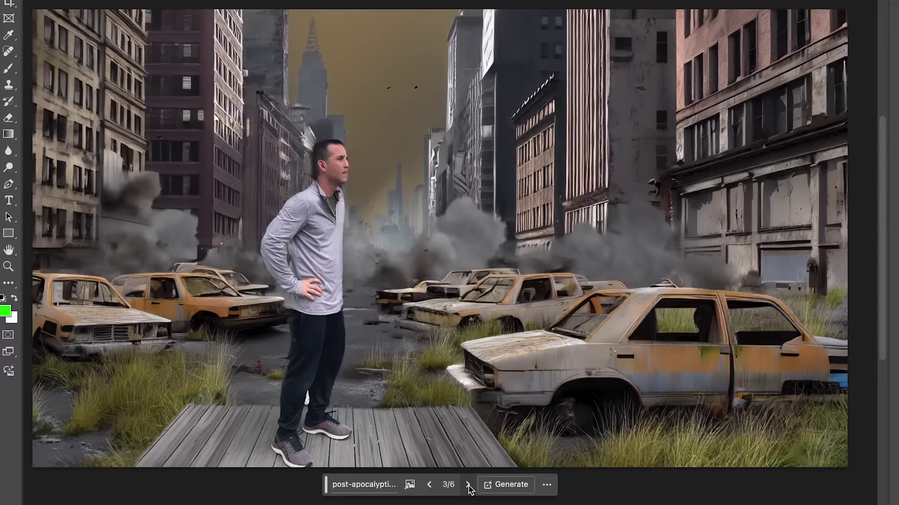
pyautogui.click(467, 485)
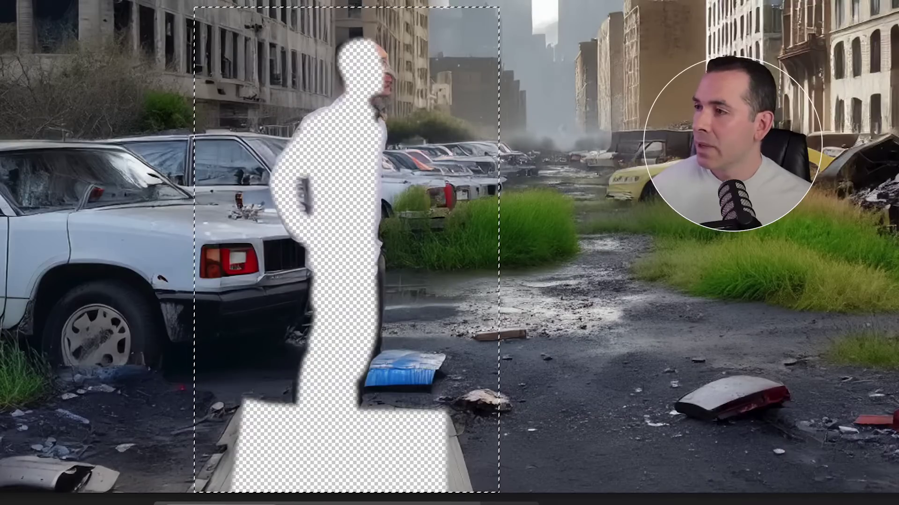
# - Delete the rectangle around the man and Generative Fill the gap with an empty prompt
pyautogui.press('Delete')
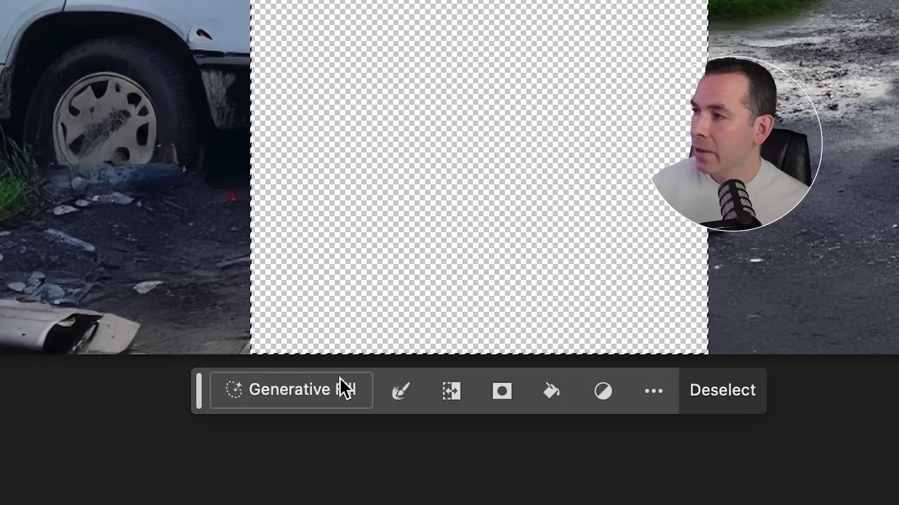
pyautogui.click(200, 440)
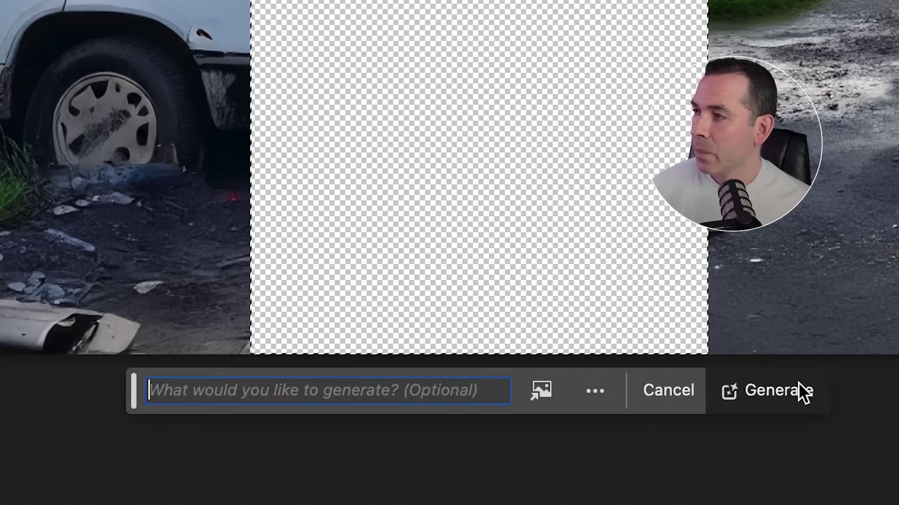
pyautogui.click(797, 384)
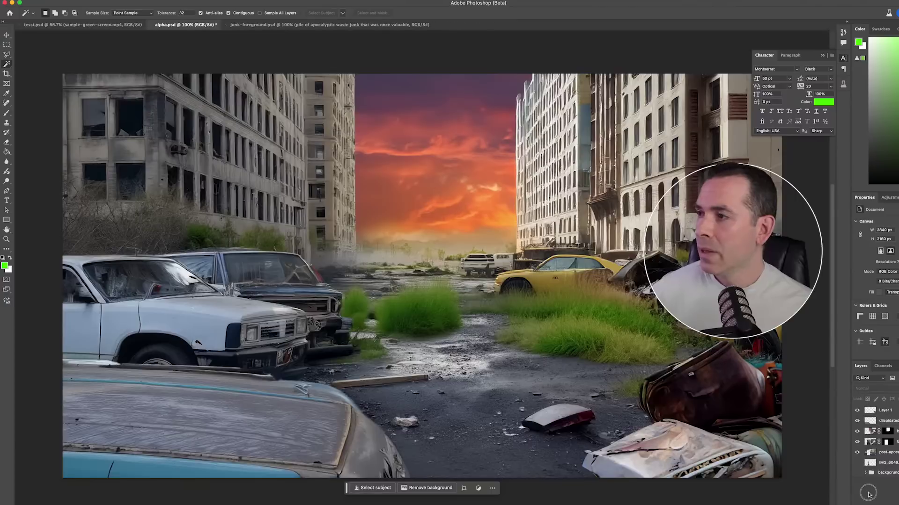
# - Hide Layer 1 and the dilapidated car-hood layer, then quick-export the city scene as PNG
pyautogui.click(857, 410)
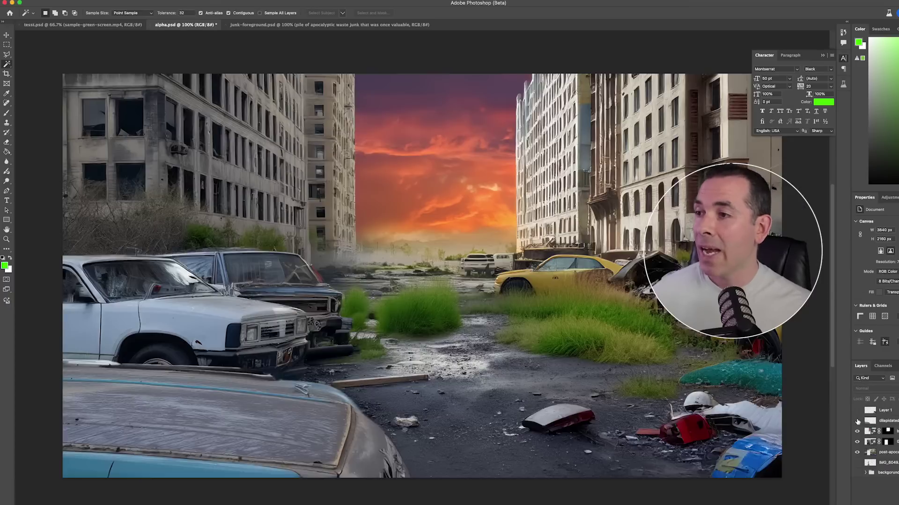
pyautogui.click(857, 421)
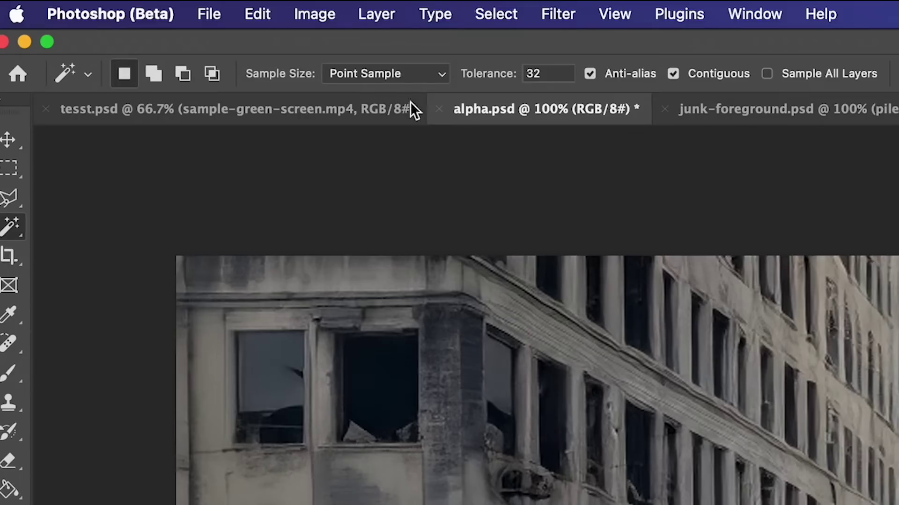
pyautogui.click(213, 13)
pyautogui.moveTo(515, 374)
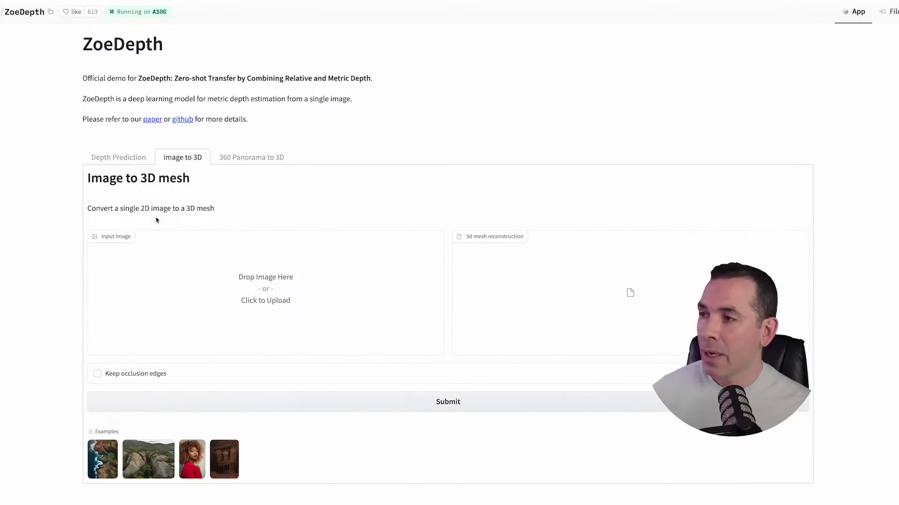
# - Upload the city image to ZoeDepth's Image to 3D, keeping occlusion edges in the mesh
pyautogui.click(203, 292)
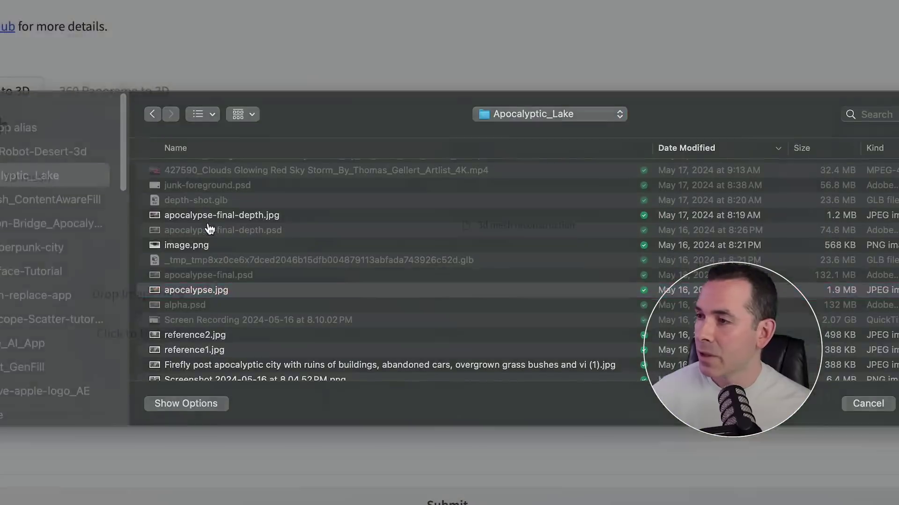
pyautogui.press('Return')
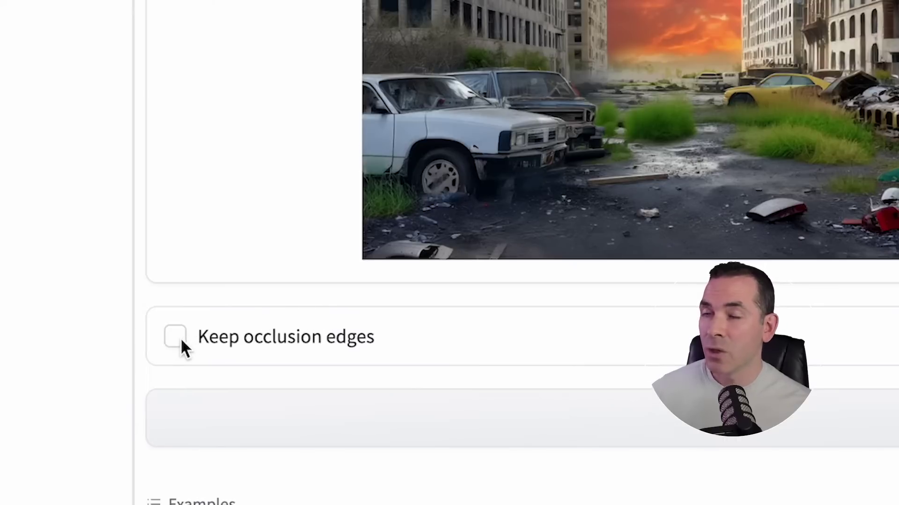
pyautogui.click(178, 338)
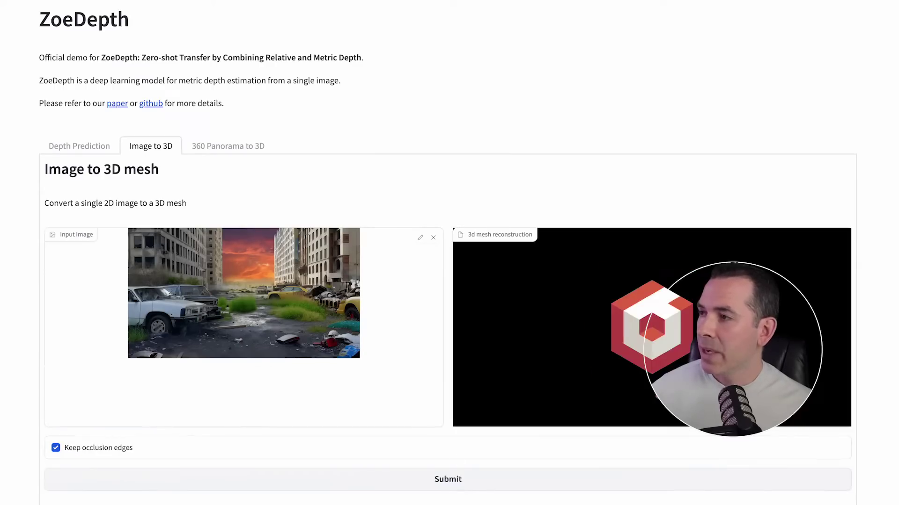
# - Orbit the generated 3D mesh and bring the downloaded .glb into the project
pyautogui.scroll(5, 696, 354)
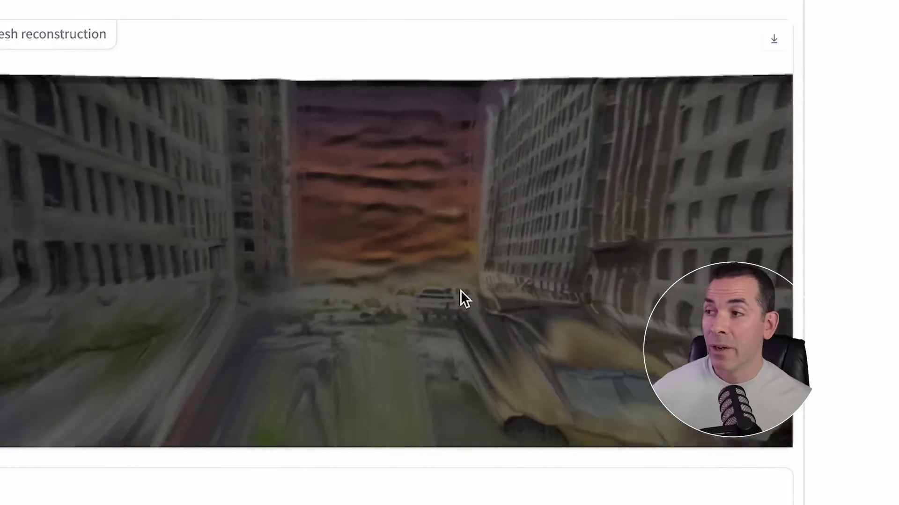
pyautogui.scroll(-5, 461, 290)
pyautogui.moveTo(461, 289); pyautogui.dragTo(509, 282)
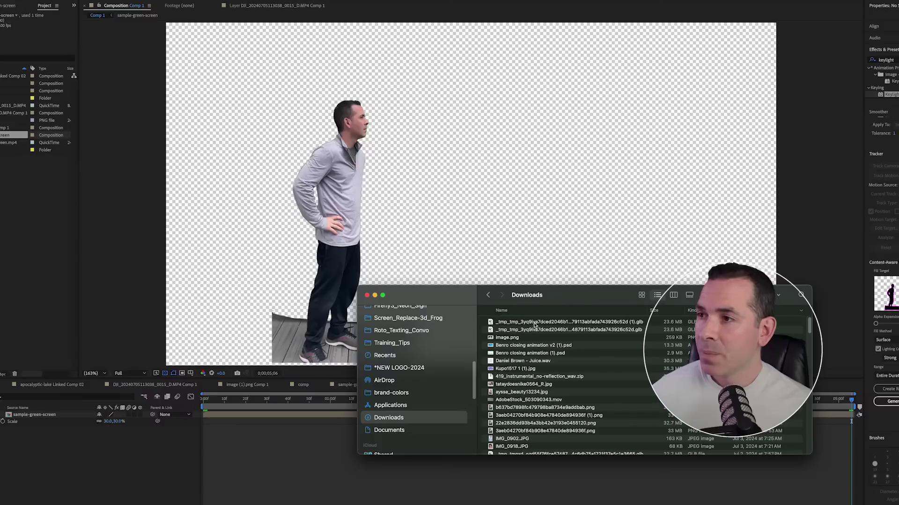
pyautogui.moveTo(515, 322); pyautogui.dragTo(28, 297)
# - Import alpha.psd with editable layer styles, then add the alpha comp and .glb city mesh to the timeline
pyautogui.moveTo(11, 255); pyautogui.dragTo(11, 256)
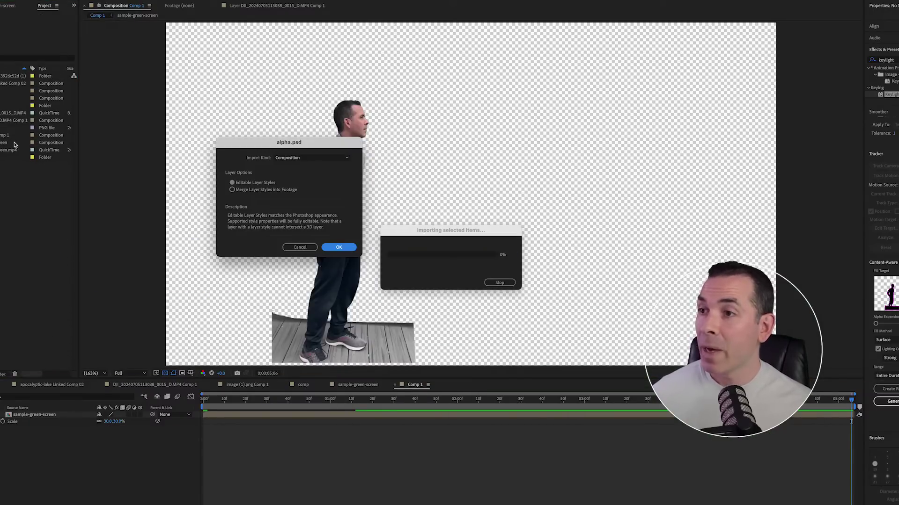
pyautogui.click(333, 247)
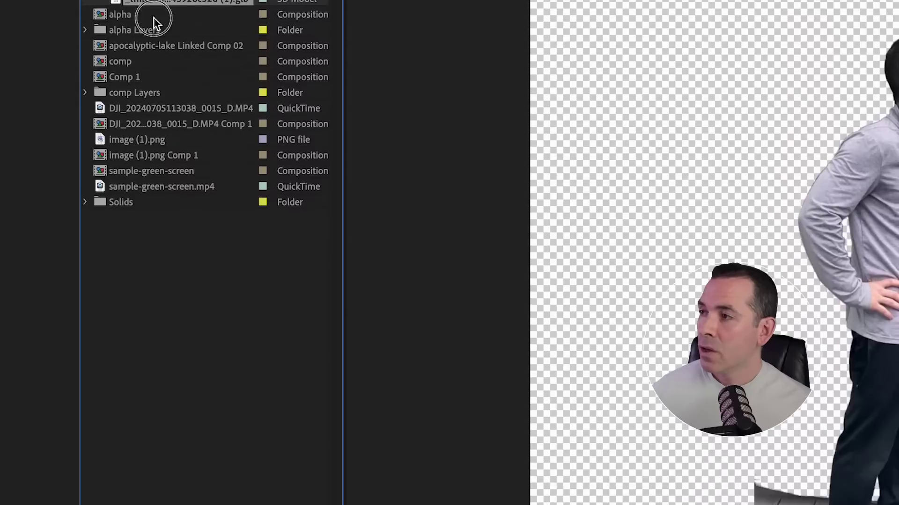
pyautogui.moveTo(1, 85); pyautogui.dragTo(2, 457)
pyautogui.moveTo(180, 371); pyautogui.dragTo(181, 371)
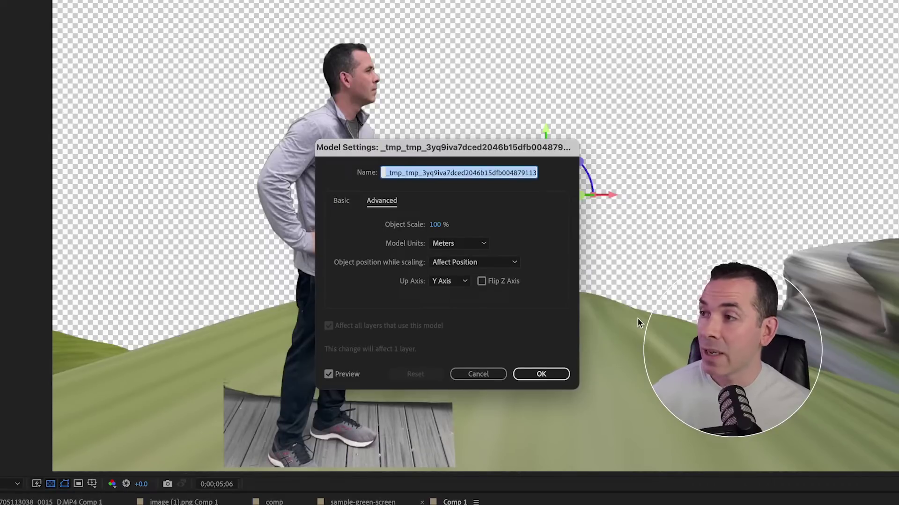
# - Turn on Flip Z Axis for the city model and raise its Object Scale to 692%
pyautogui.moveTo(435, 224); pyautogui.dragTo(435, 226)
pyautogui.click(482, 280)
pyautogui.click(433, 225)
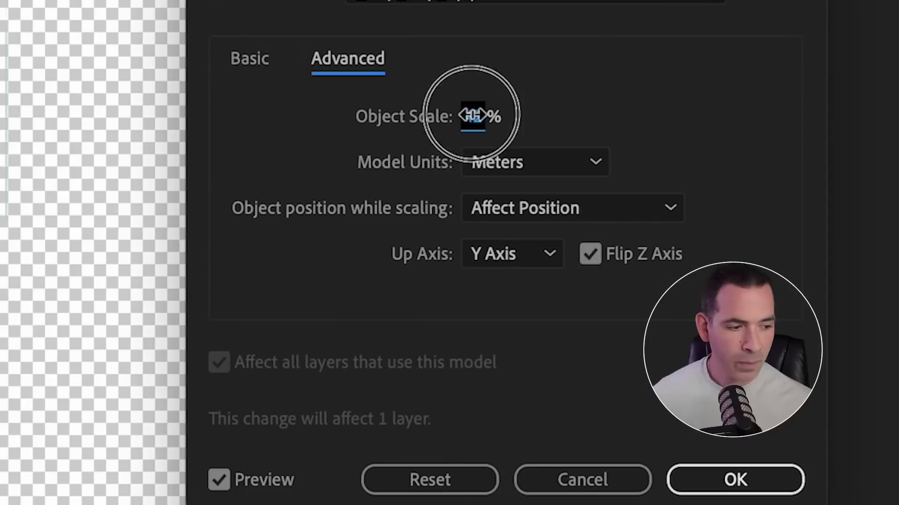
pyautogui.moveTo(472, 115); pyautogui.dragTo(898, 120)
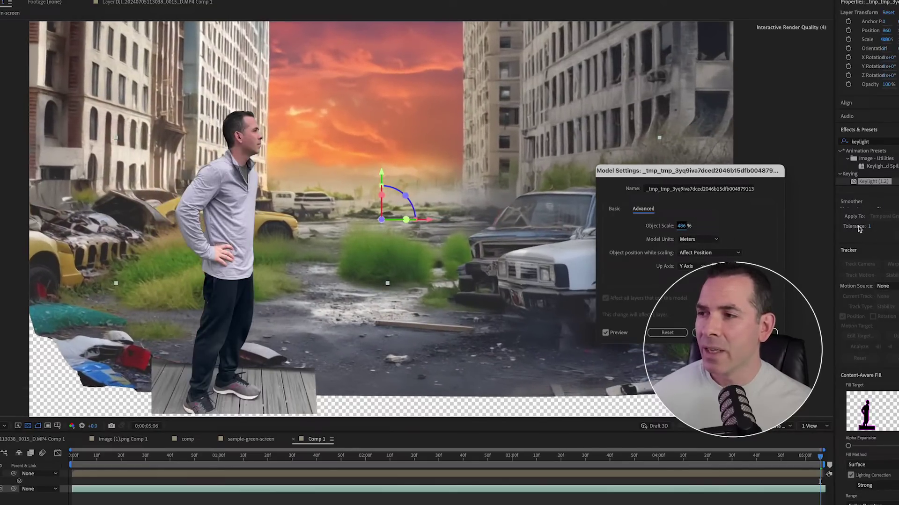
pyautogui.moveTo(679, 226); pyautogui.dragTo(781, 234)
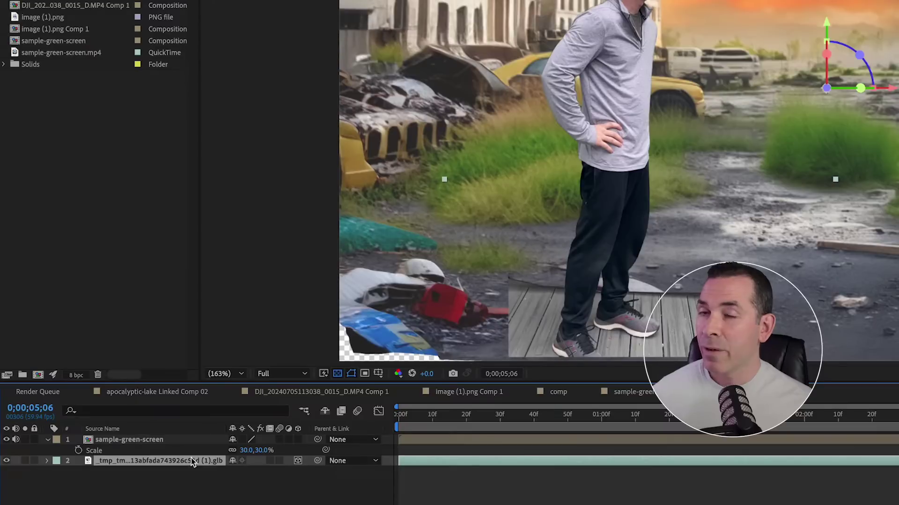
pyautogui.rightClick(191, 458)
# - Flip the 3D city horizontally and orbit the camera to frame the street behind the man
pyautogui.moveTo(262, 301)
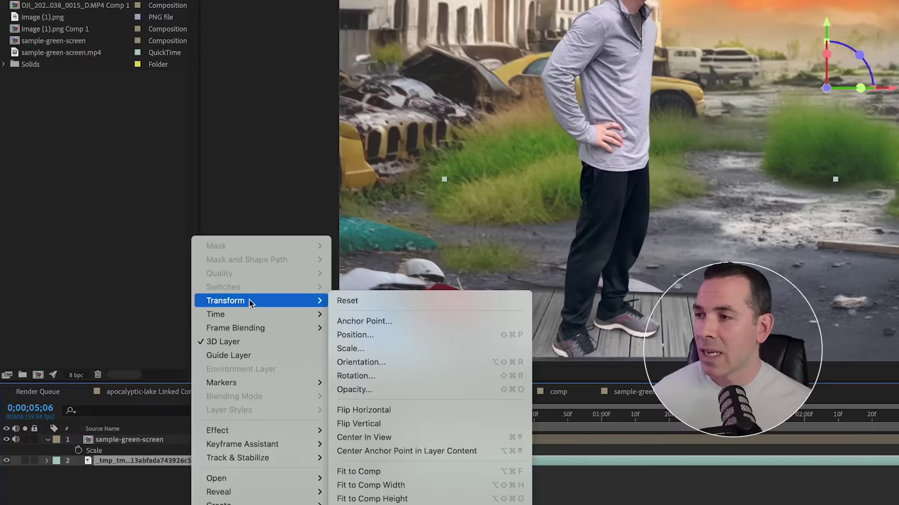
pyautogui.click(366, 409)
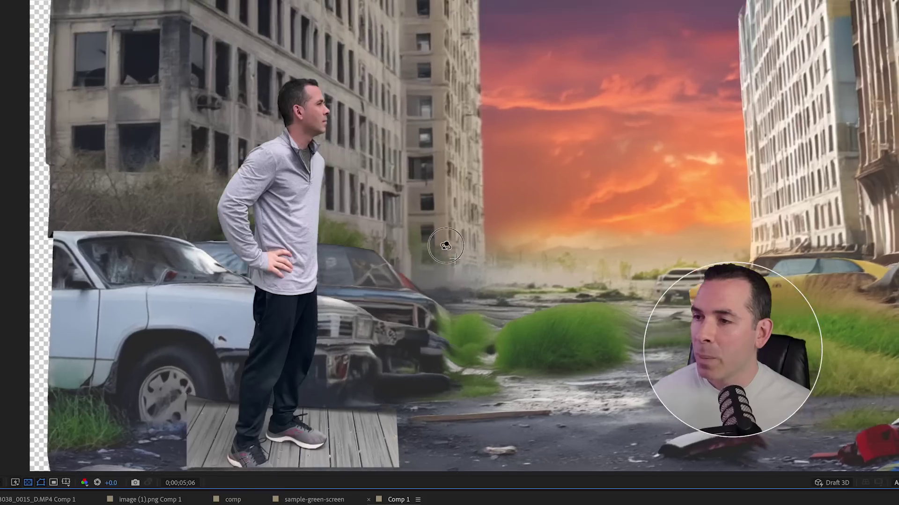
pyautogui.moveTo(446, 217); pyautogui.dragTo(461, 220)
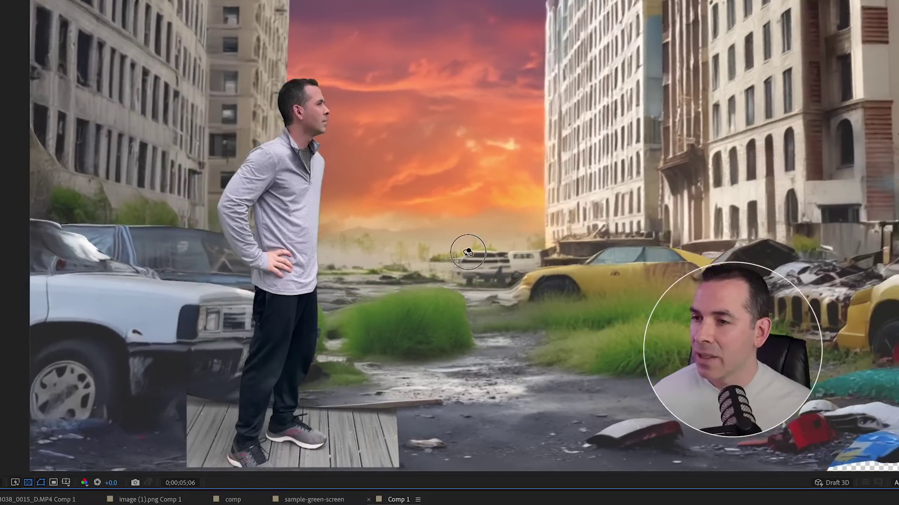
pyautogui.moveTo(466, 255); pyautogui.dragTo(437, 261)
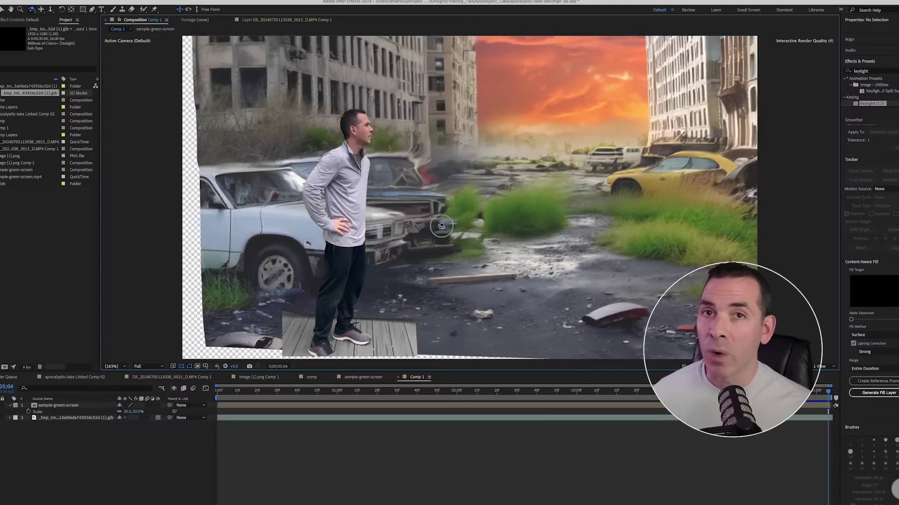
pyautogui.moveTo(441, 227); pyautogui.dragTo(441, 225)
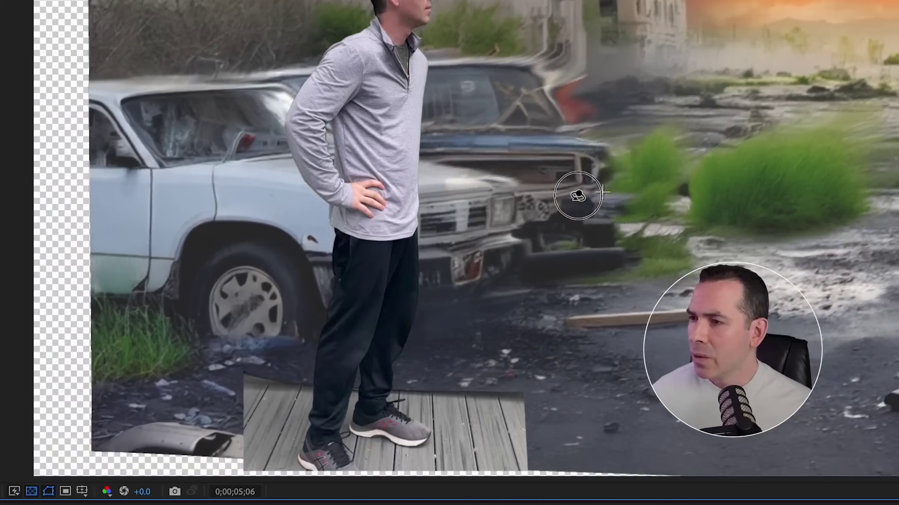
pyautogui.moveTo(578, 195); pyautogui.dragTo(632, 187)
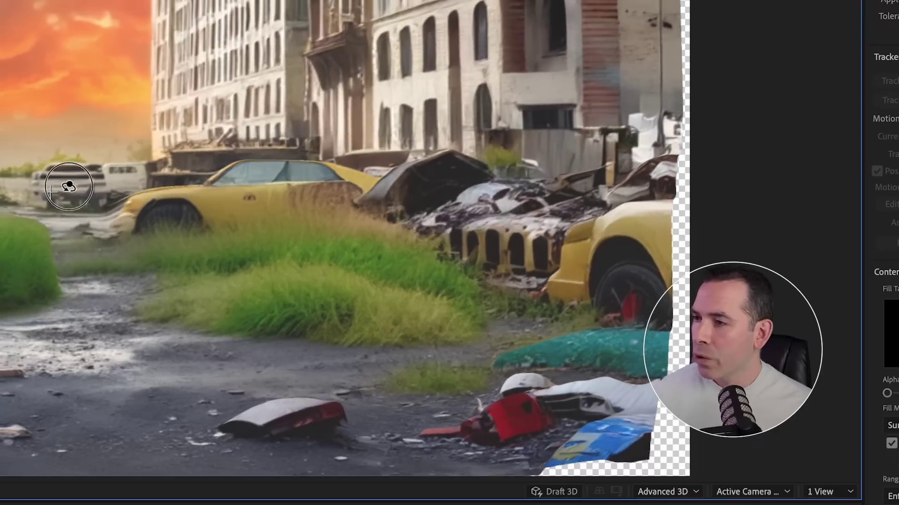
pyautogui.moveTo(69, 187); pyautogui.dragTo(58, 171)
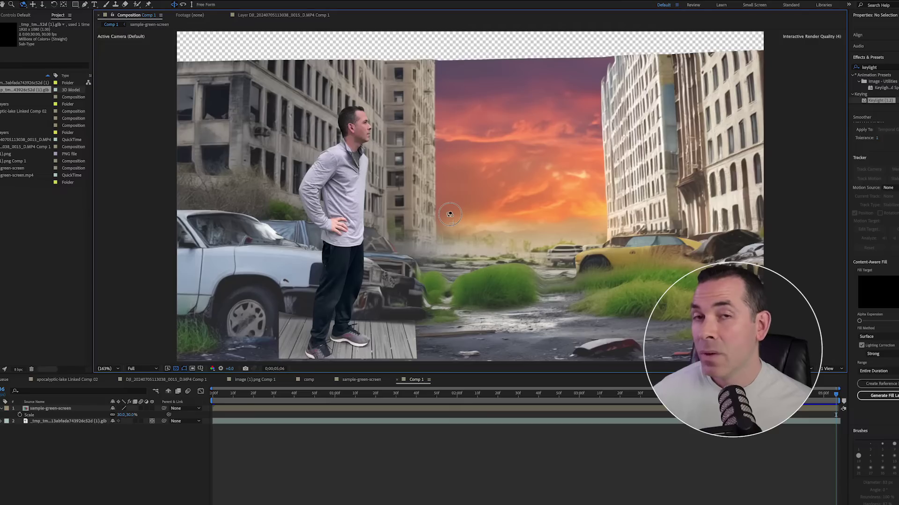
pyautogui.moveTo(449, 214); pyautogui.dragTo(449, 215)
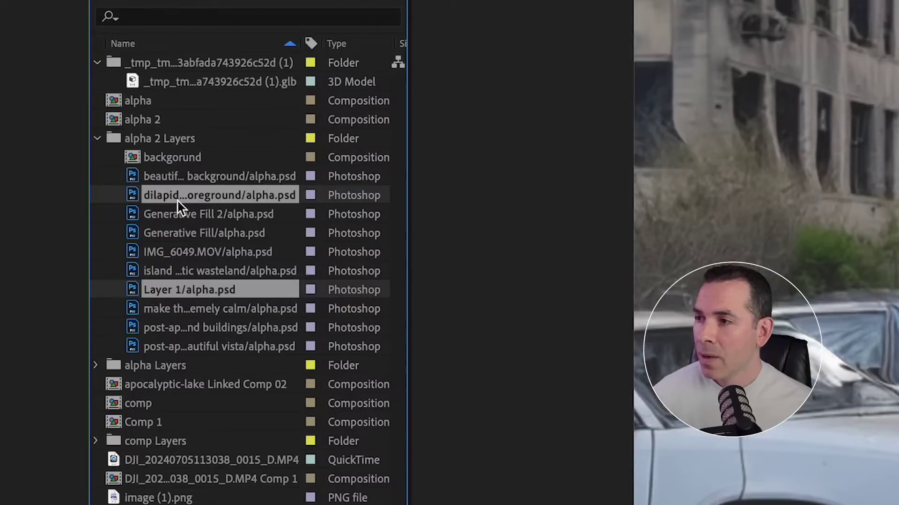
# - Add the foreground PSD layers to the comp and make the top two layers 3D
pyautogui.moveTo(2, 137); pyautogui.dragTo(162, 387)
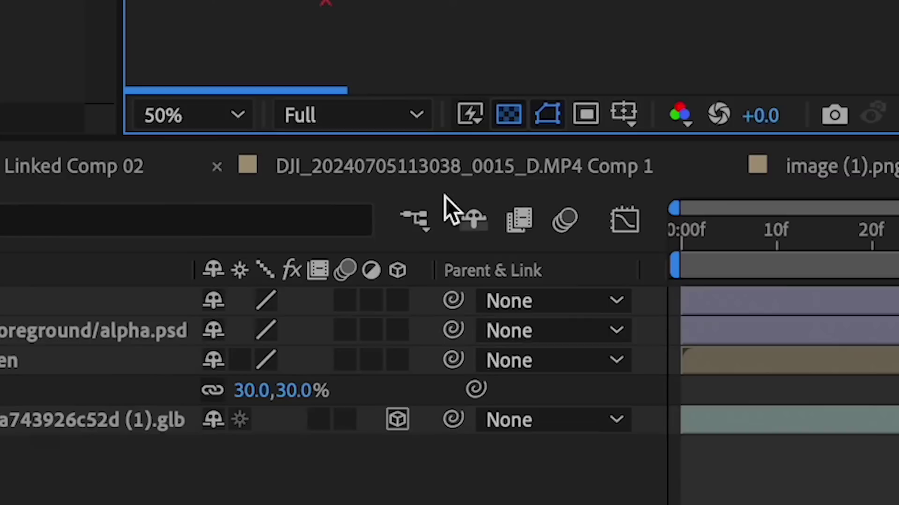
pyautogui.click(401, 300)
pyautogui.click(399, 327)
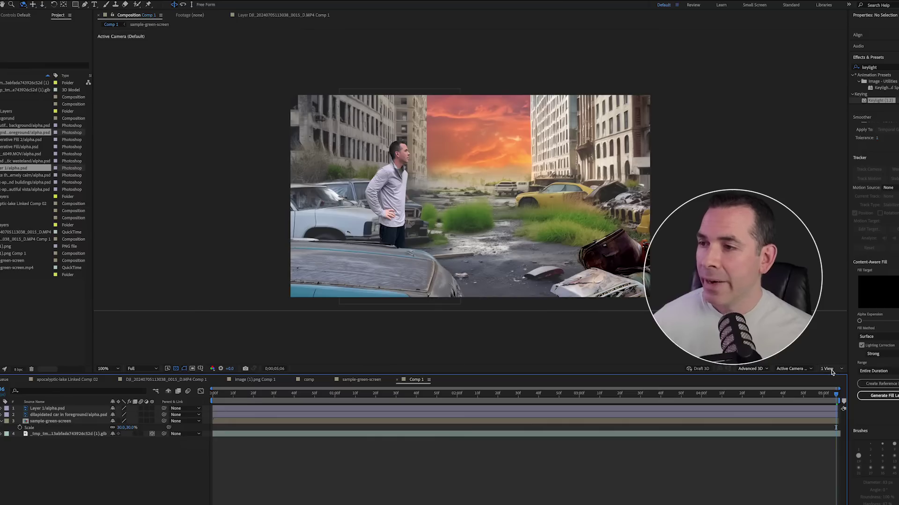
# - Show 2 Views, with the second set to Custom View 1 and orbited to look from above
pyautogui.click(828, 369)
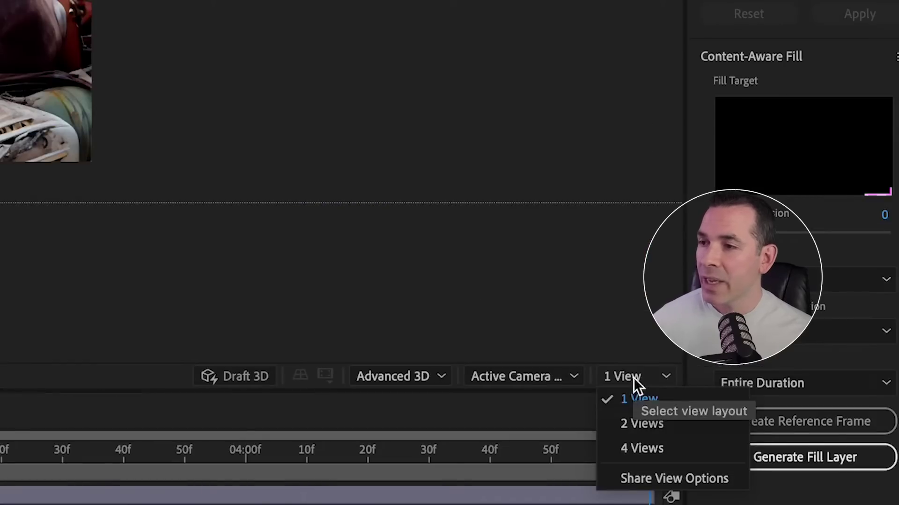
pyautogui.click(830, 384)
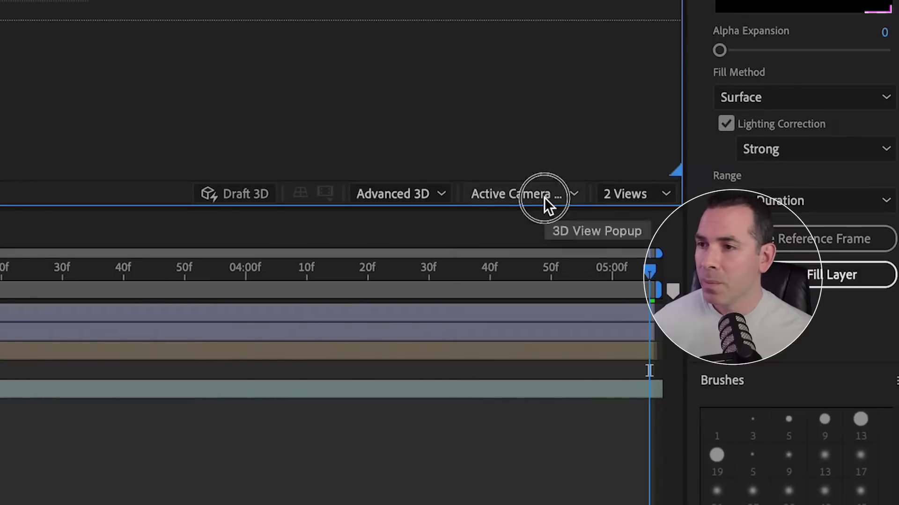
pyautogui.click(543, 198)
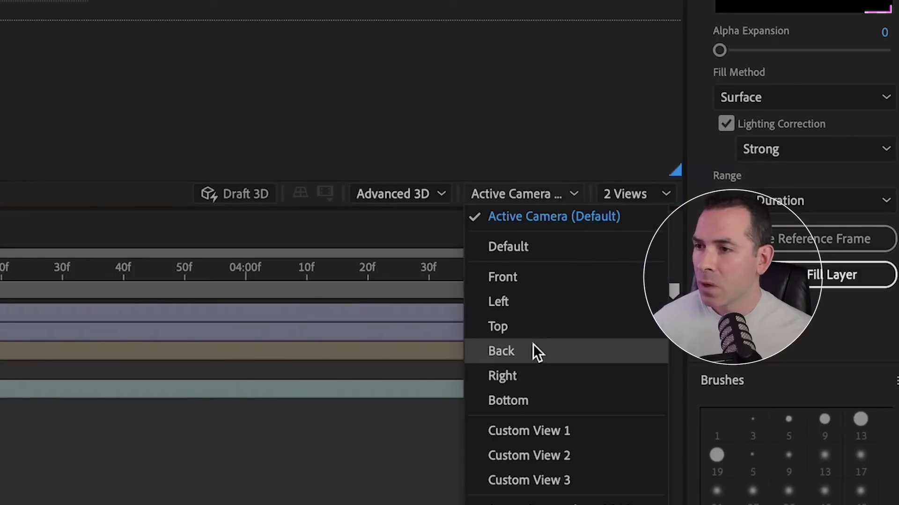
pyautogui.click(530, 428)
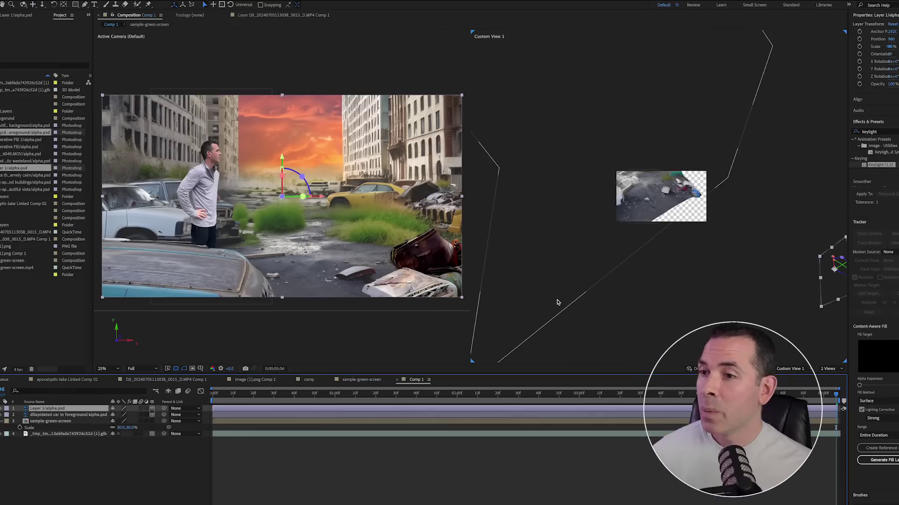
pyautogui.moveTo(650, 261); pyautogui.dragTo(543, 246)
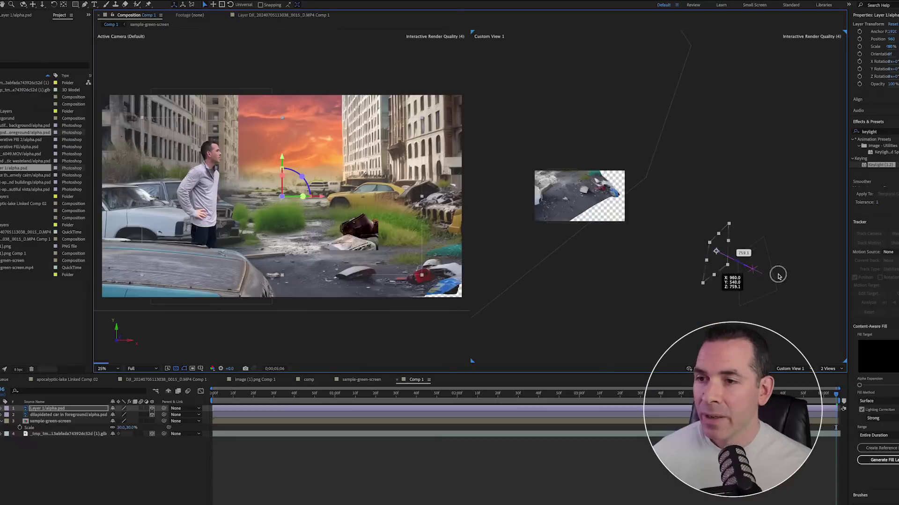
# - Reposition the car, shrink the zombie into the street, and move the policeman into the distance
pyautogui.moveTo(776, 275); pyautogui.dragTo(788, 283)
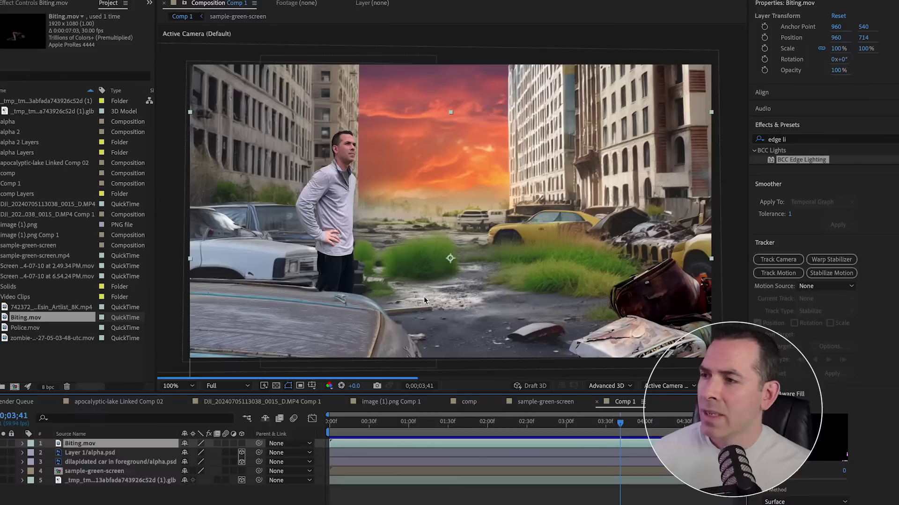
pyautogui.moveTo(424, 300); pyautogui.dragTo(537, 258)
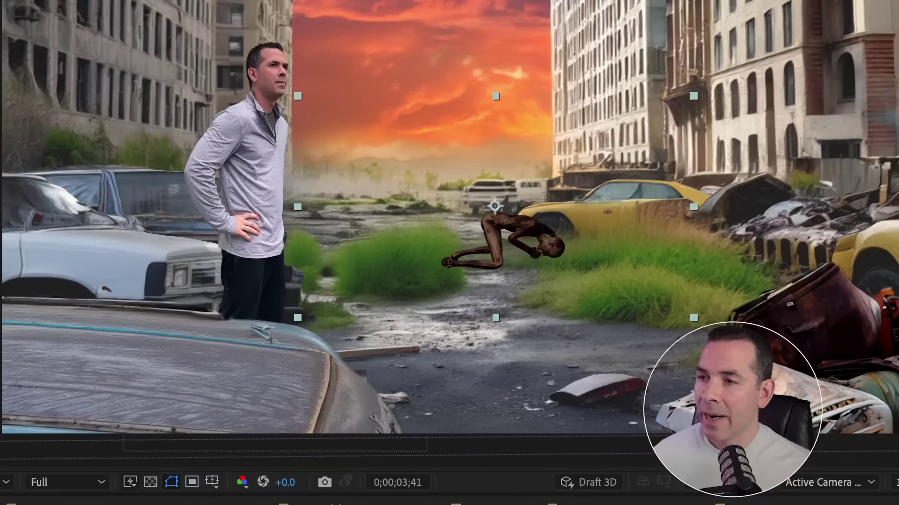
pyautogui.moveTo(419, 319); pyautogui.dragTo(347, 147)
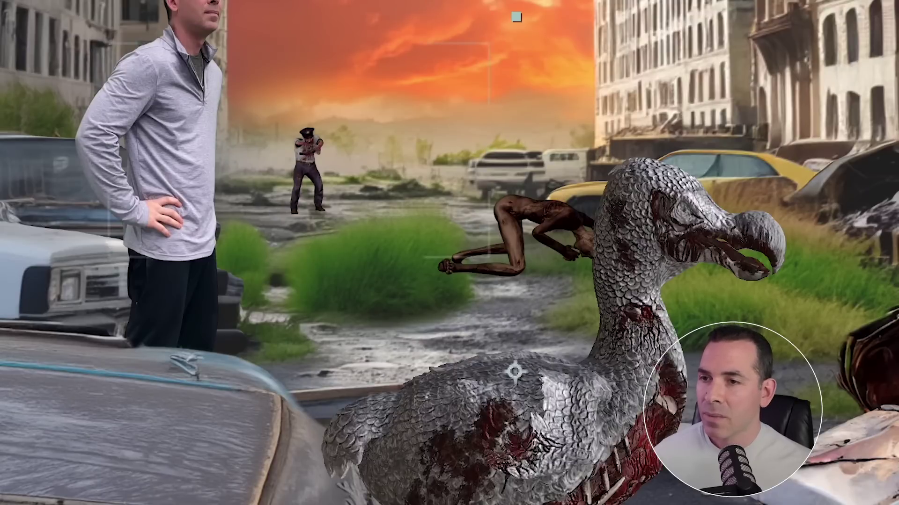
# - Move the dodo up-right, make the top three layers 3D, push one back, and ground the creature
pyautogui.click(588, 281)
pyautogui.moveTo(588, 281); pyautogui.dragTo(622, 265)
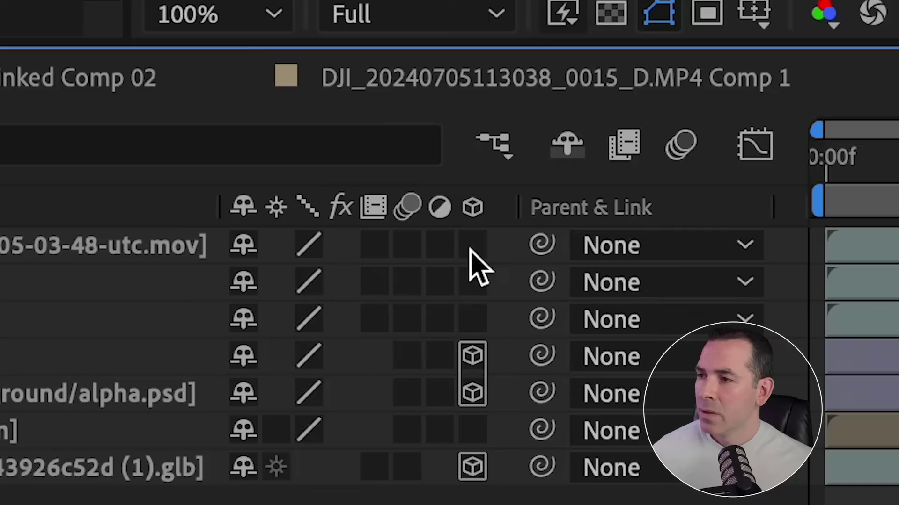
pyautogui.click(472, 245)
pyautogui.click(471, 282)
pyautogui.click(471, 319)
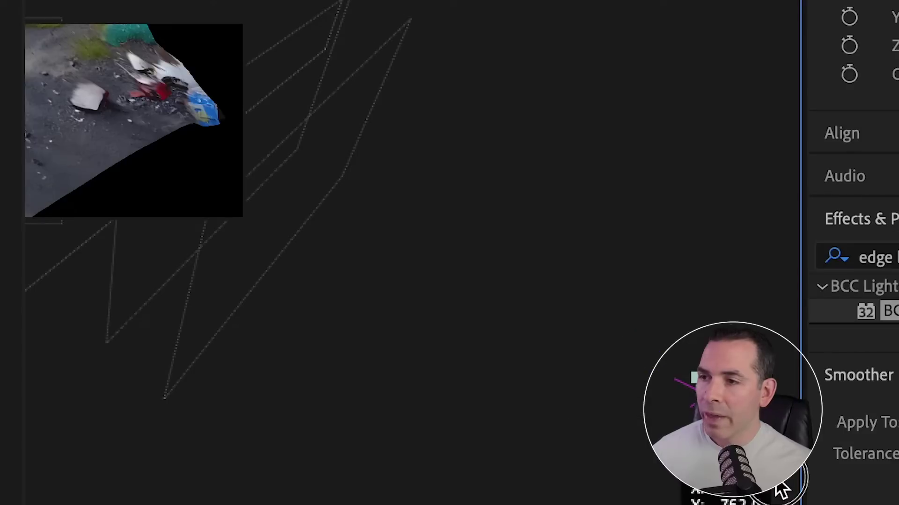
pyautogui.moveTo(688, 468); pyautogui.dragTo(369, 143)
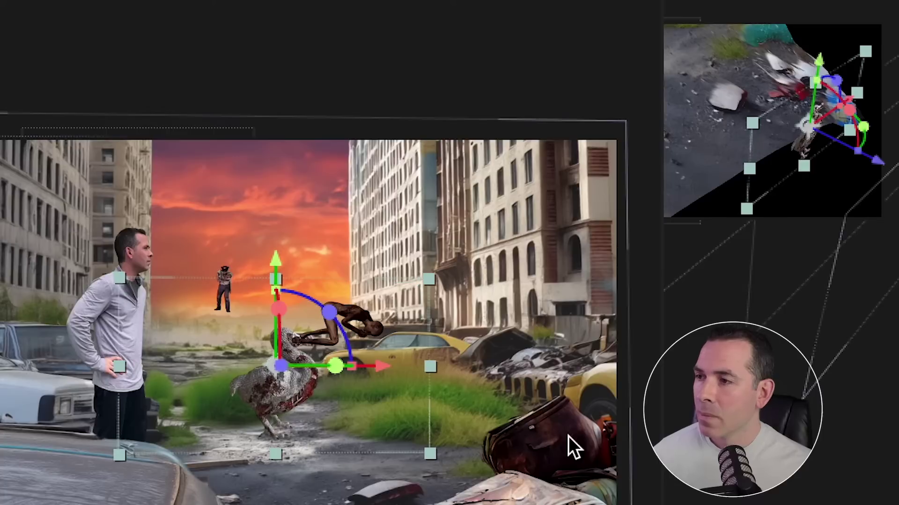
pyautogui.moveTo(280, 256); pyautogui.dragTo(283, 287)
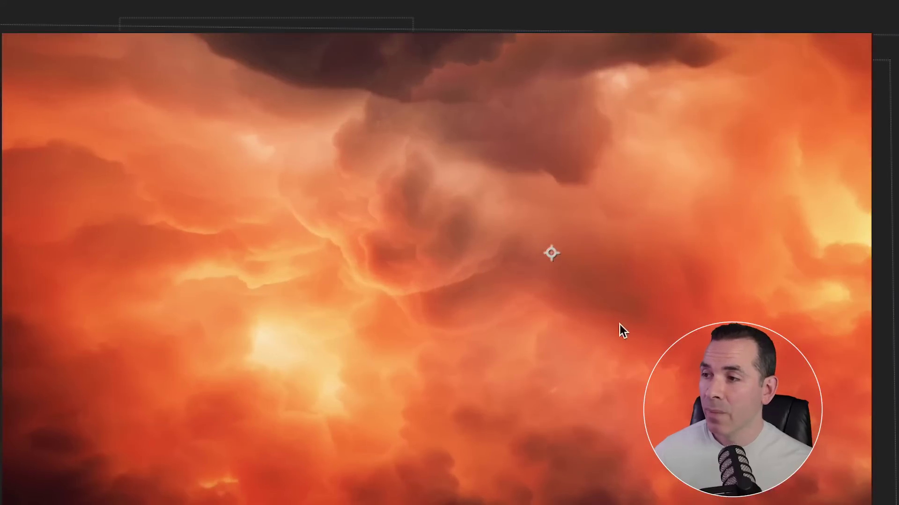
# - Make the explosion clip 3D at Z 3150, raise it into the sky and resize it
pyautogui.moveTo(618, 331); pyautogui.dragTo(535, 291)
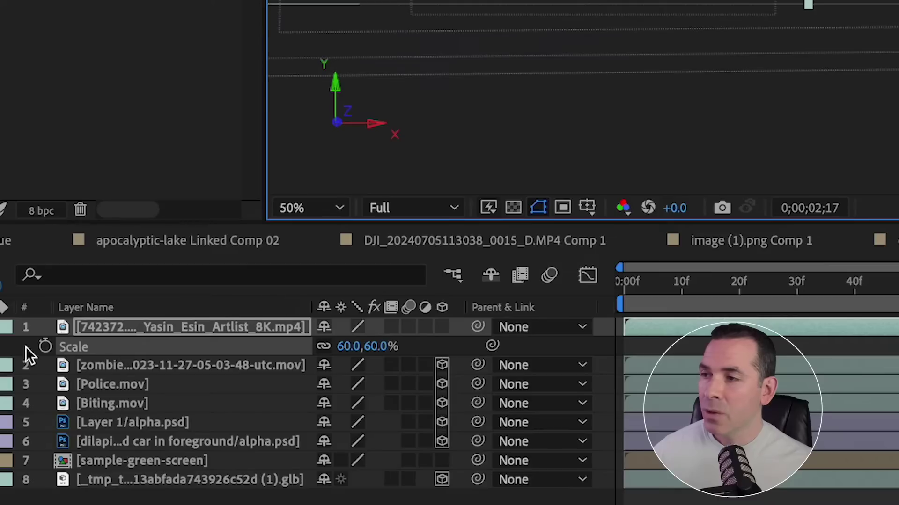
pyautogui.click(442, 327)
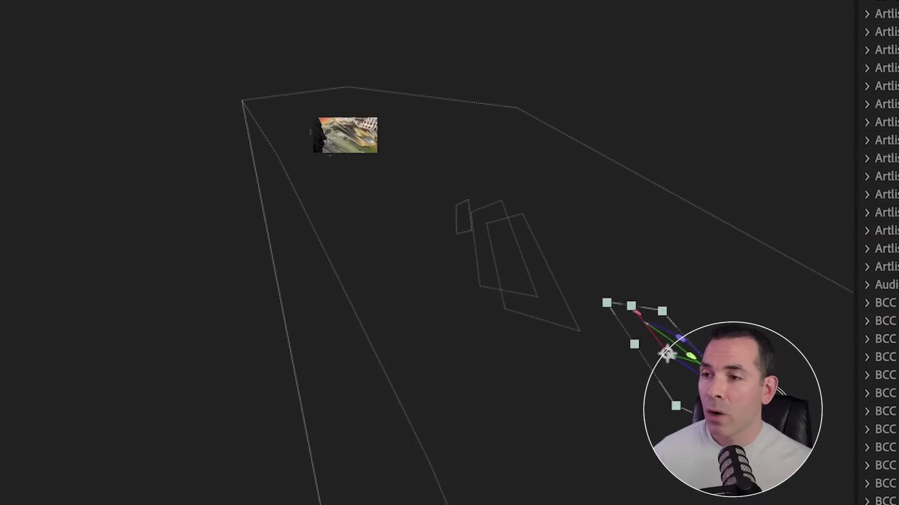
pyautogui.moveTo(683, 354); pyautogui.dragTo(412, 190)
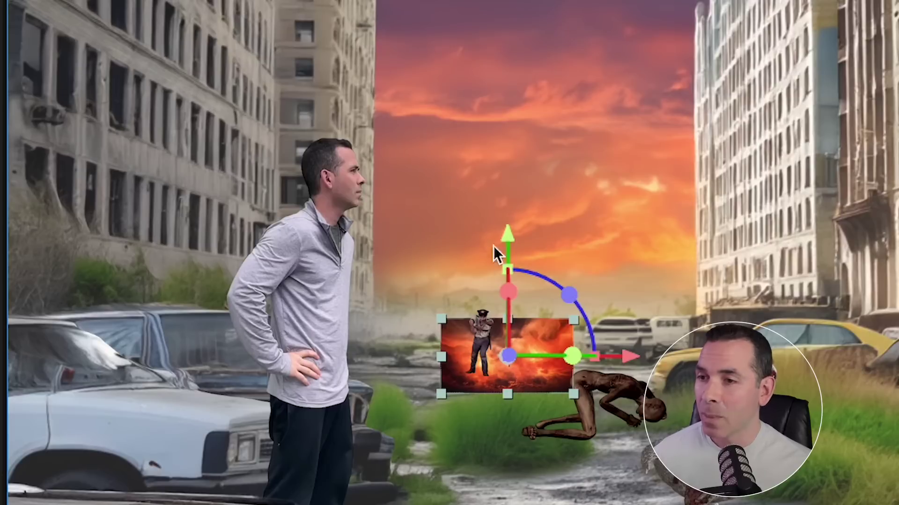
pyautogui.moveTo(502, 239); pyautogui.dragTo(501, 36)
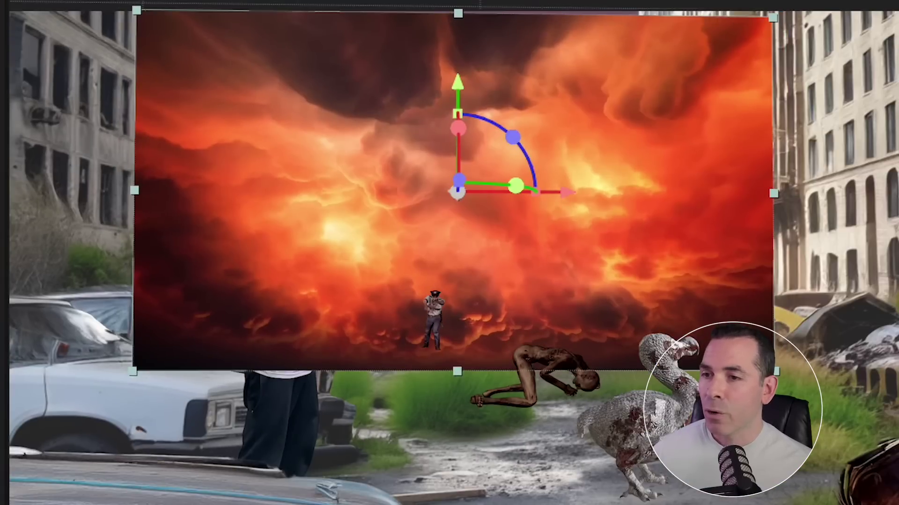
pyautogui.moveTo(354, 4); pyautogui.dragTo(608, 300)
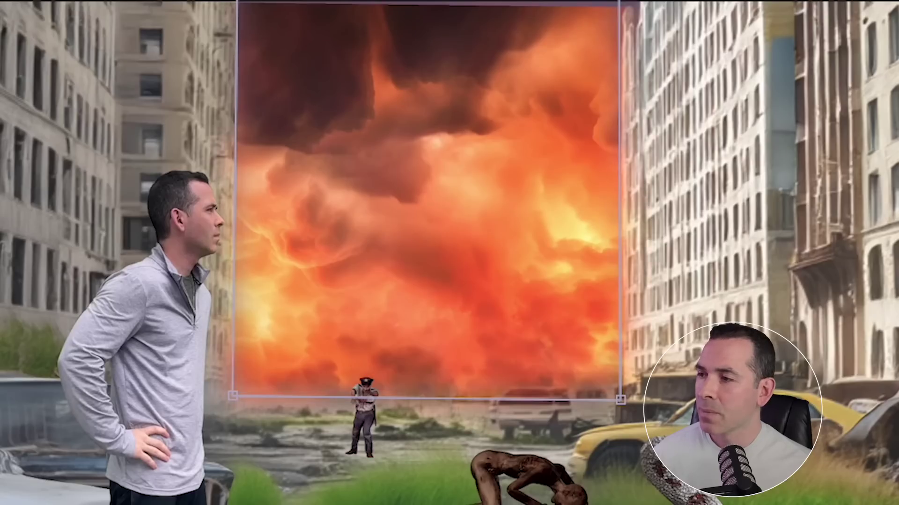
pyautogui.rightClick(105, 417)
pyautogui.moveTo(125, 422)
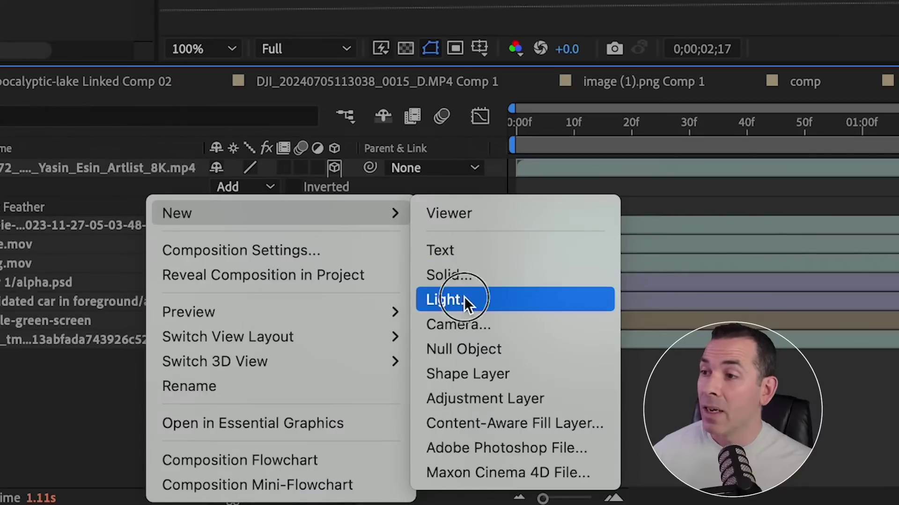
# - Add a Parallel Light and raise its intensity from 100% to about 170%
pyautogui.click(209, 448)
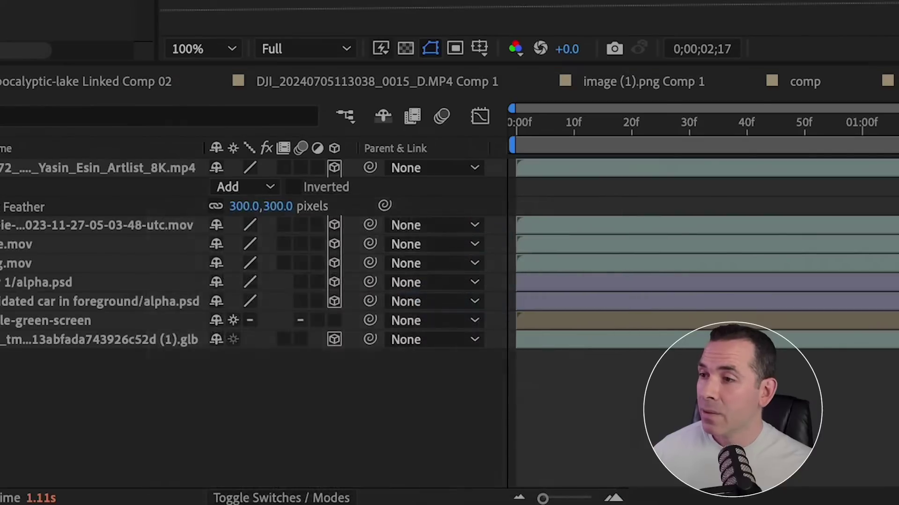
pyautogui.click(510, 103)
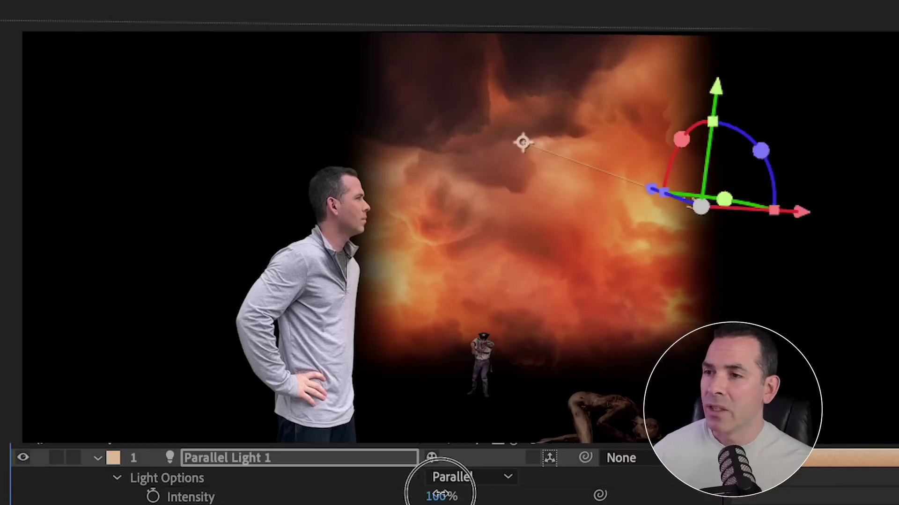
pyautogui.moveTo(442, 492); pyautogui.dragTo(518, 494)
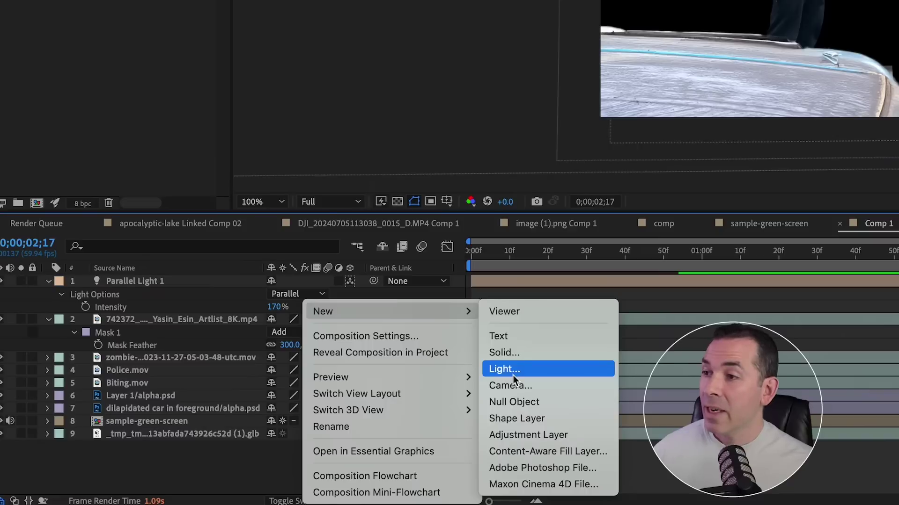
# - Create a new light with Light Type set to Environment
pyautogui.click(513, 375)
pyautogui.click(408, 166)
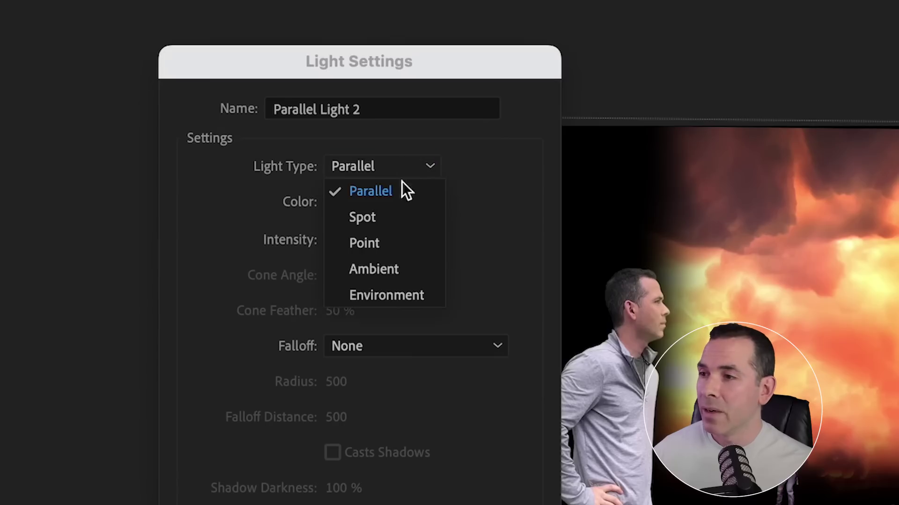
pyautogui.click(409, 295)
pyautogui.click(431, 415)
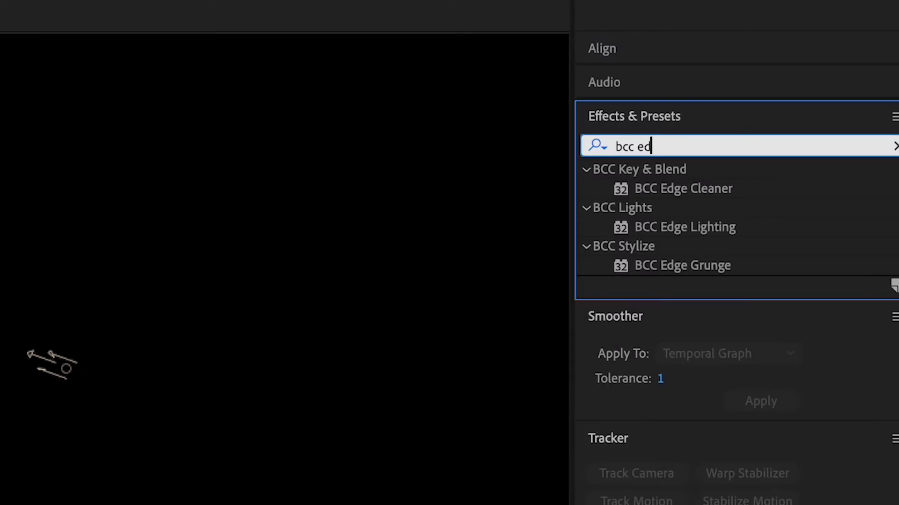
# - Apply BCC Edge Lighting from the effects search to the sample-green-screen layer
pyautogui.write('ge')
pyautogui.moveTo(748, 227); pyautogui.dragTo(328, 299)
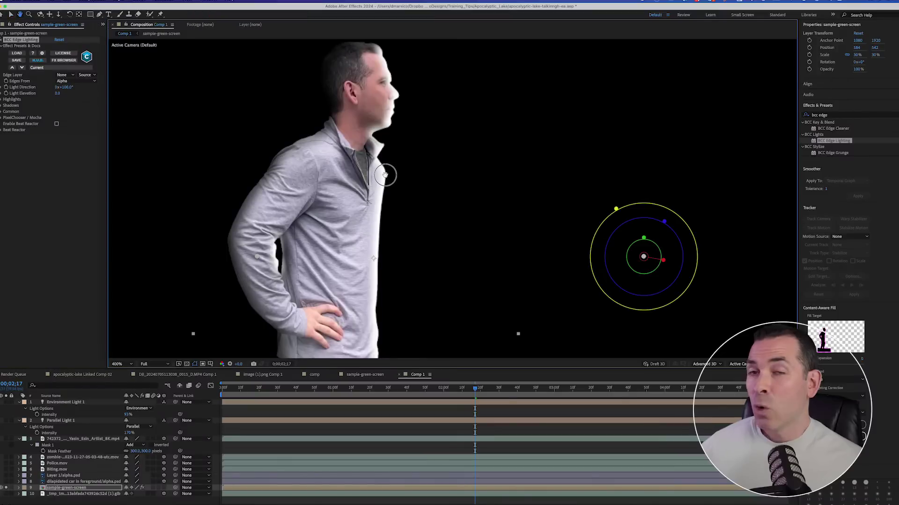
pyautogui.moveTo(385, 176); pyautogui.dragTo(392, 185)
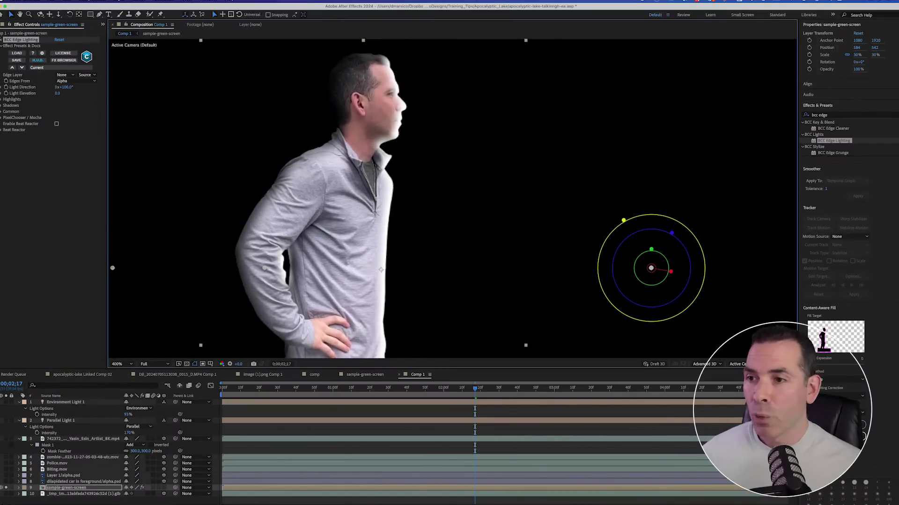
# - Set the edge light's Light Elevation to 79 and Highlight Intensity to about 11
pyautogui.moveTo(58, 95); pyautogui.dragTo(83, 94)
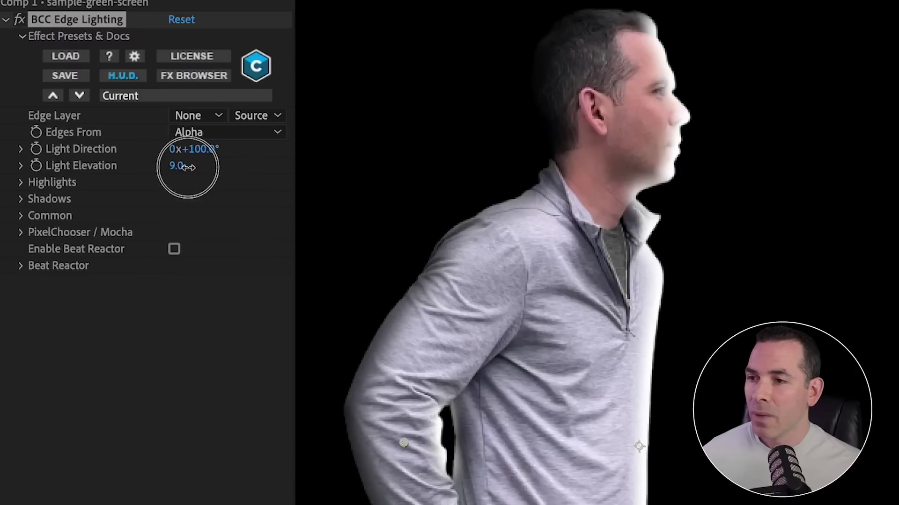
pyautogui.moveTo(250, 167); pyautogui.dragTo(202, 172)
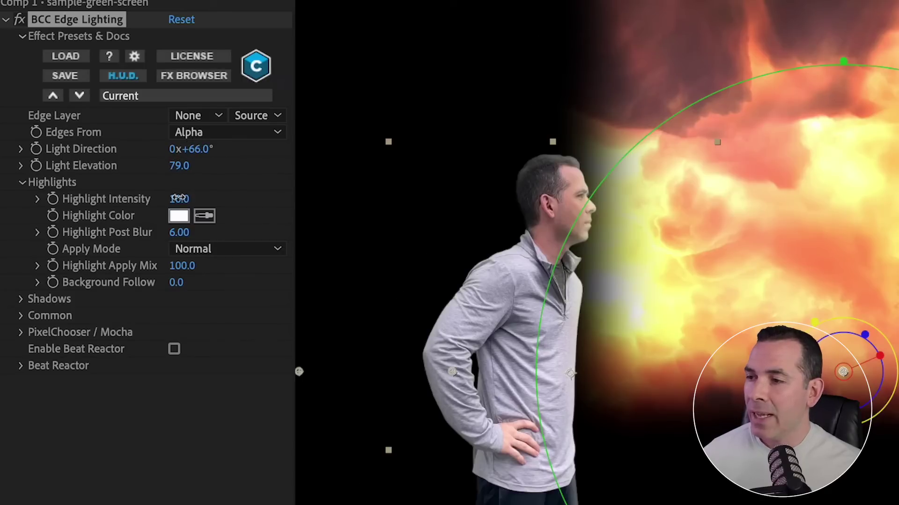
pyautogui.moveTo(179, 198)
pyautogui.mouseDown()
pyautogui.moveTo(214, 199)
pyautogui.moveTo(176, 200)
pyautogui.moveTo(181, 211)
pyautogui.mouseUp()
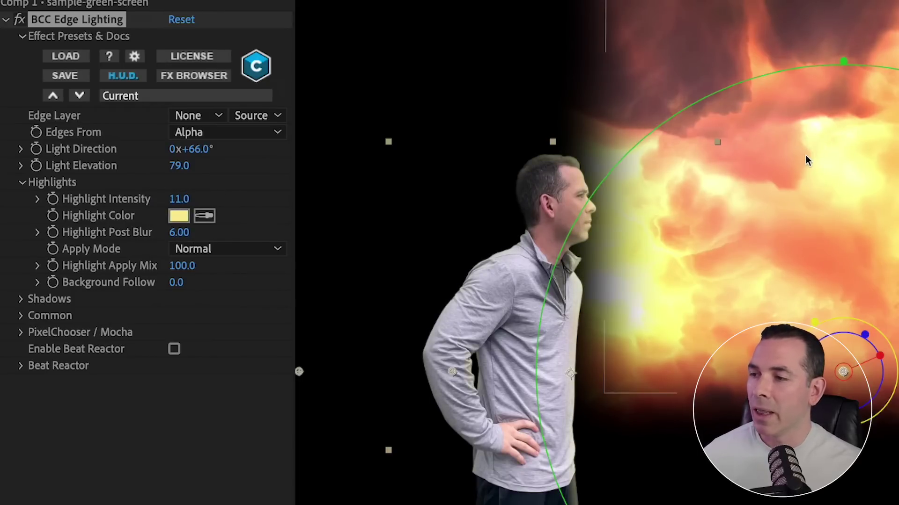
pyautogui.scroll(5, 519, 240)
pyautogui.moveTo(581, 228); pyautogui.dragTo(584, 276)
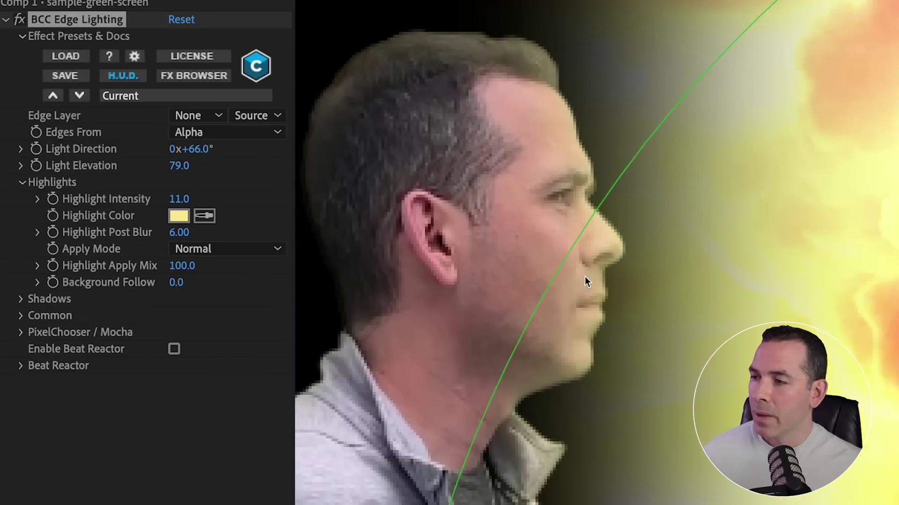
# - Set the highlight Apply Mode to Add and raise Shadow Intensity to 21.90
pyautogui.click(250, 254)
pyautogui.click(238, 324)
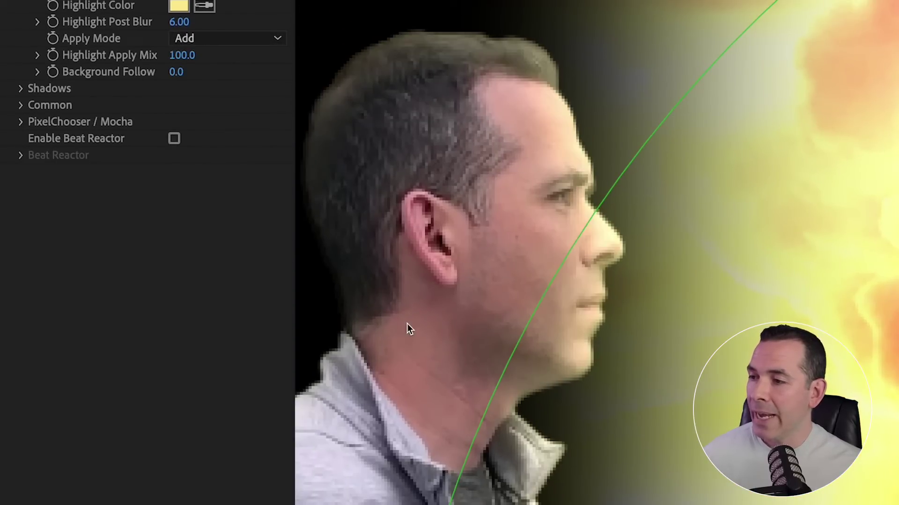
pyautogui.scroll(-3, 406, 323)
pyautogui.scroll(2, 146, 187)
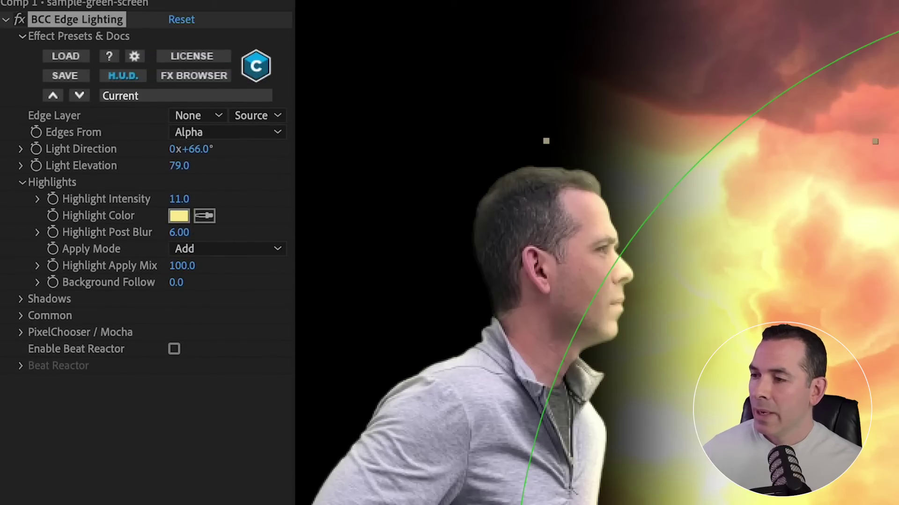
pyautogui.click(37, 304)
pyautogui.moveTo(176, 318); pyautogui.dragTo(294, 345)
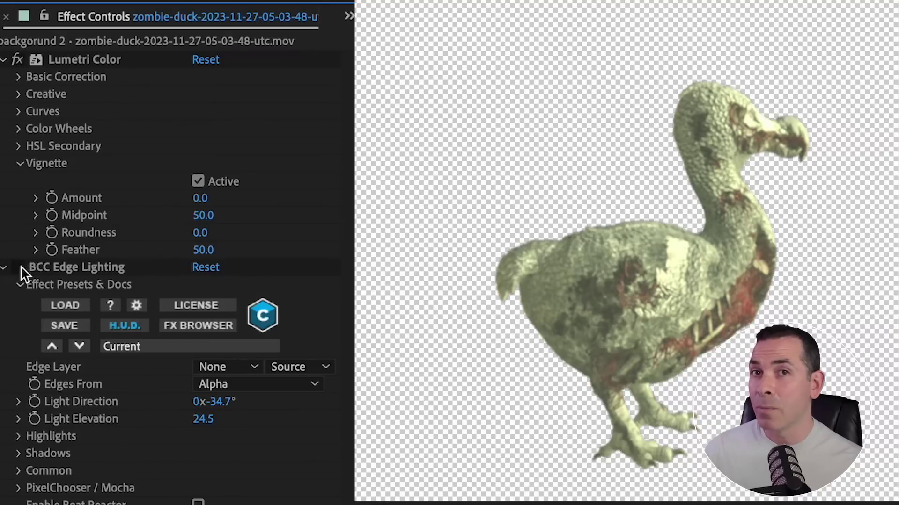
# - Enable edge lighting on the zombie duck, then add an adjustment layer with Lumetri Color
pyautogui.click(19, 267)
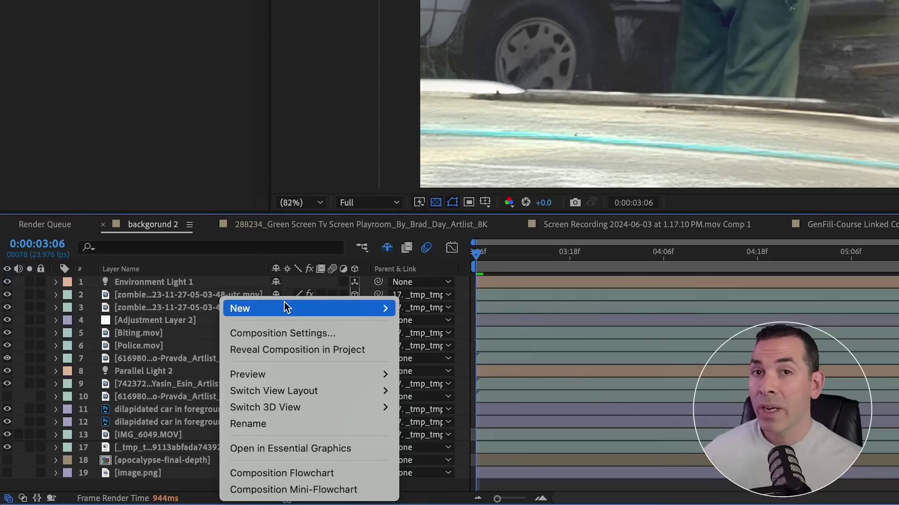
pyautogui.moveTo(284, 308)
pyautogui.click(433, 432)
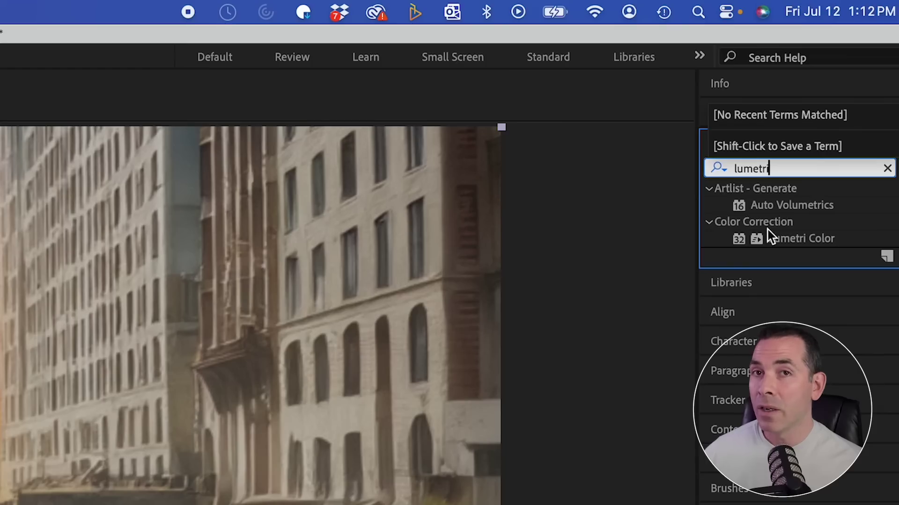
pyautogui.click(744, 239)
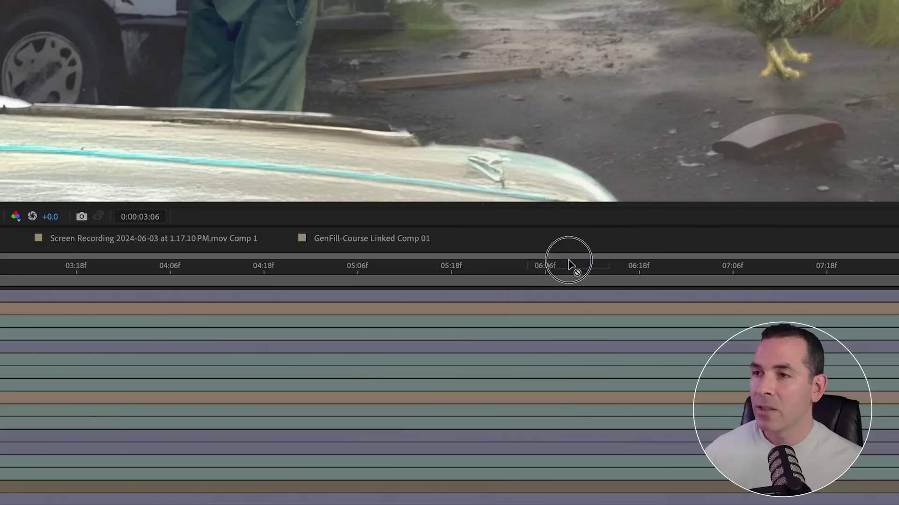
# - Warm the adjustment layer's Lumetri Color to White Balance Temperature 38.4, toggling it to compare ungraded
pyautogui.click(531, 295)
pyautogui.click(153, 157)
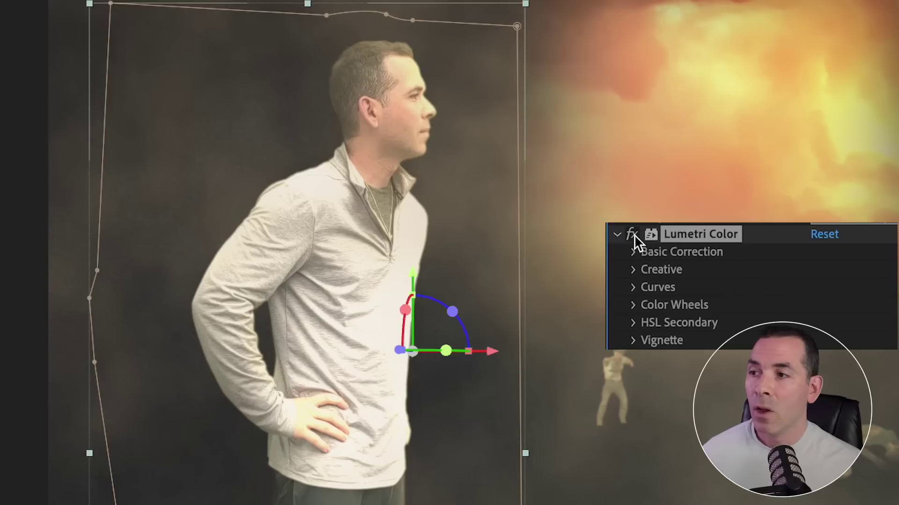
pyautogui.click(633, 235)
pyautogui.click(634, 234)
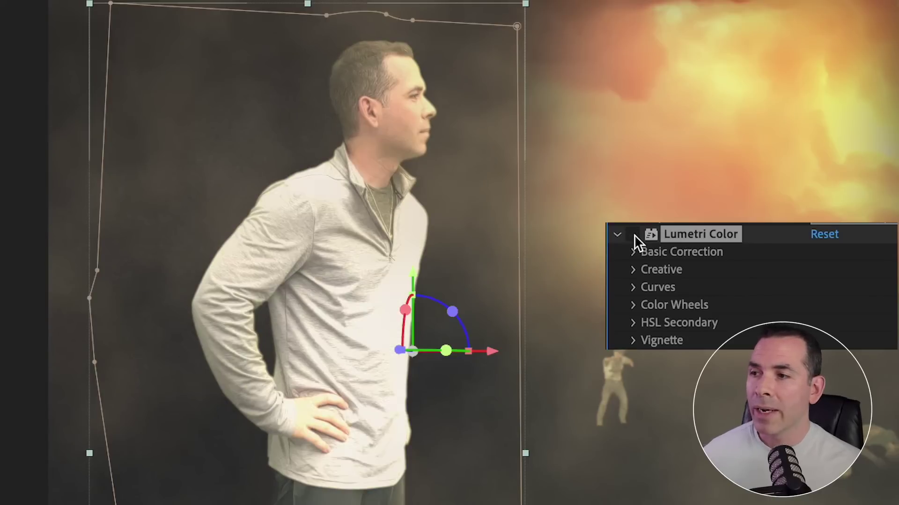
pyautogui.click(633, 235)
pyautogui.click(633, 234)
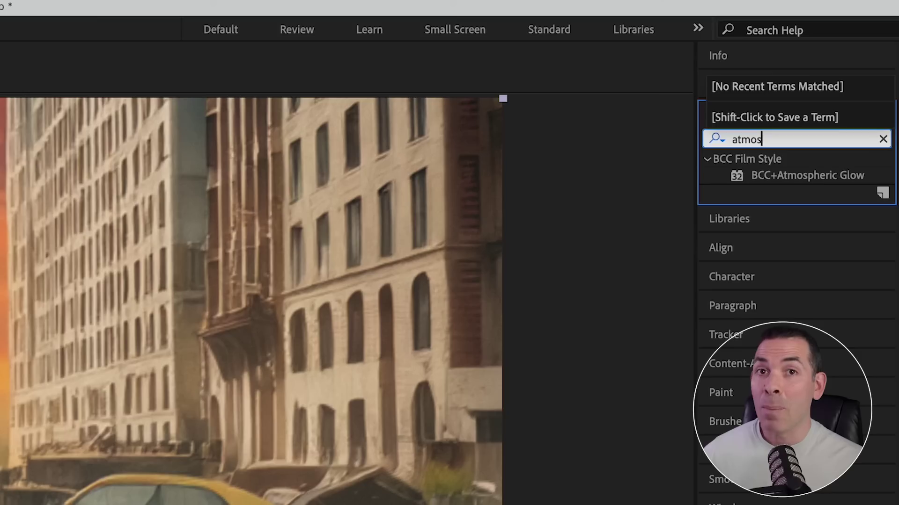
# - Add BCC+Atmospheric Glow and apply its Dust Up preset from the FX Editor
pyautogui.click(813, 176)
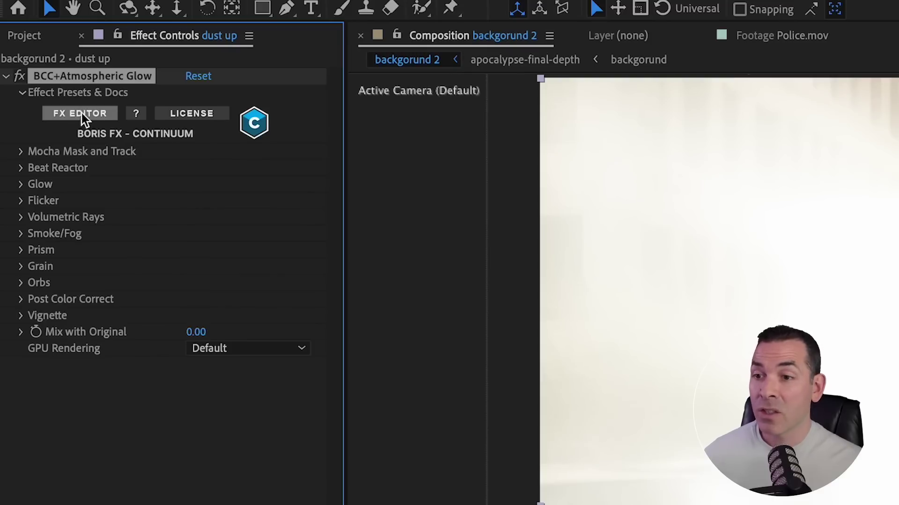
pyautogui.click(81, 114)
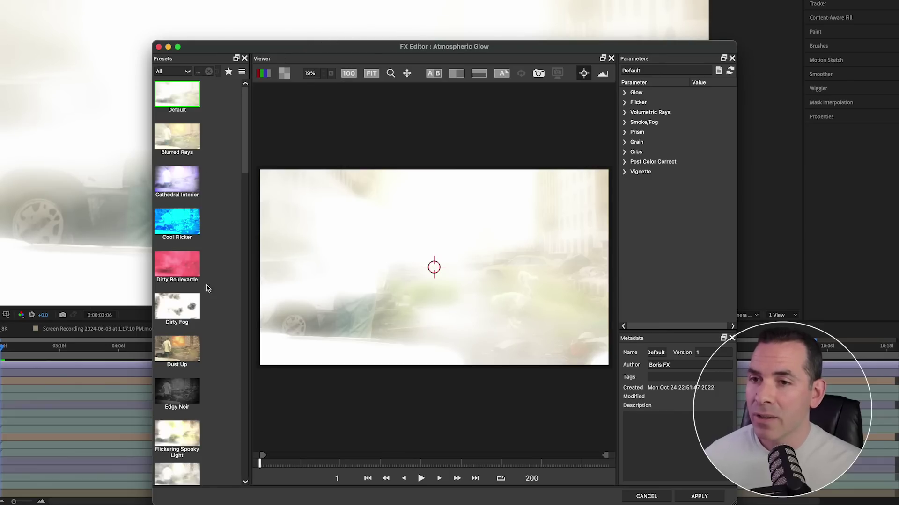
pyautogui.click(181, 353)
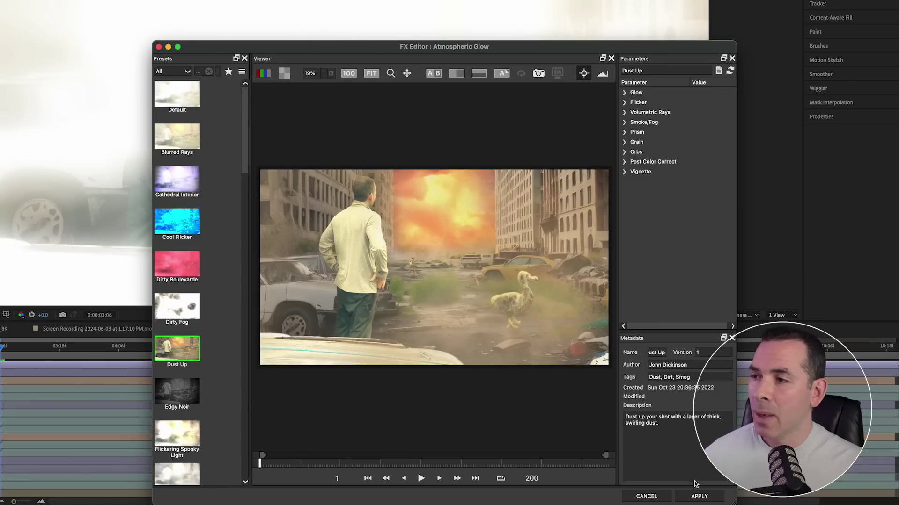
pyautogui.click(699, 496)
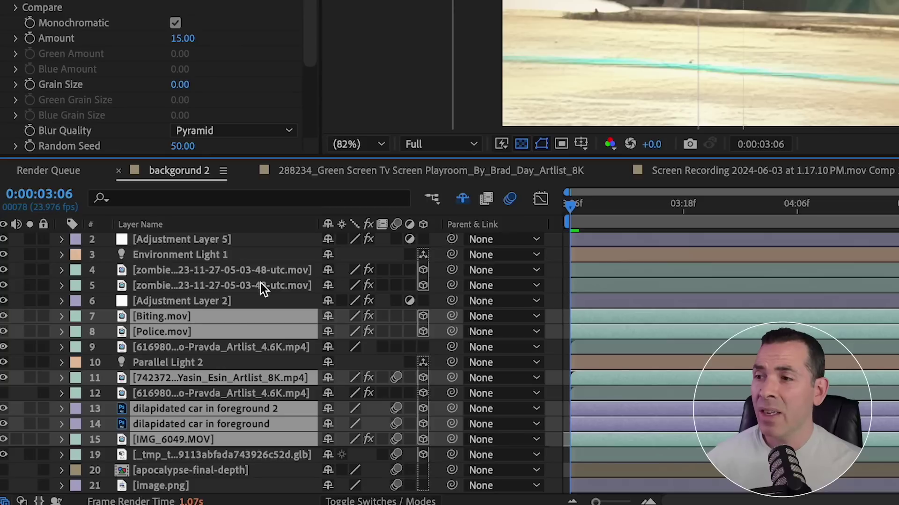
# - Parent the selected scene layers, including layers 4 and 5, to 3D model layer 19
pyautogui.keyDown('super'); pyautogui.click(260, 283); pyautogui.keyUp('super')
pyautogui.keyDown('super'); pyautogui.click(255, 270); pyautogui.keyUp('super')
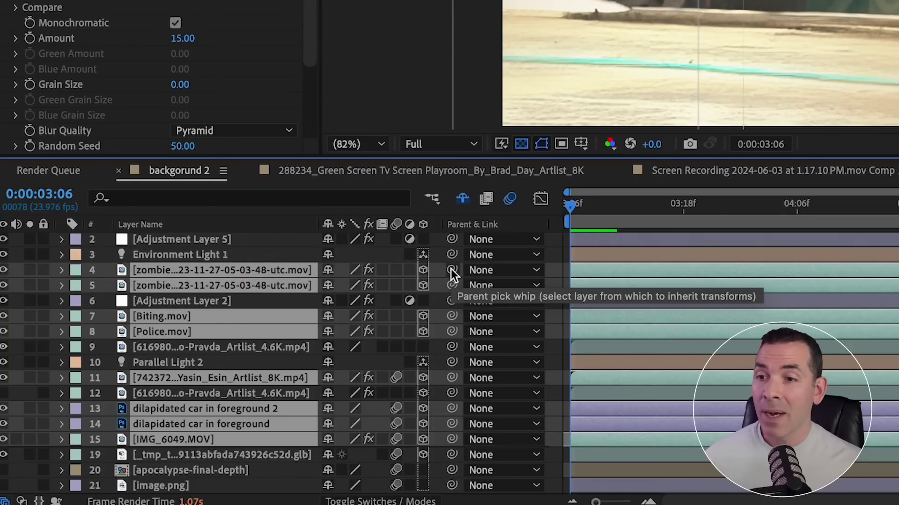
pyautogui.moveTo(451, 270); pyautogui.dragTo(259, 454)
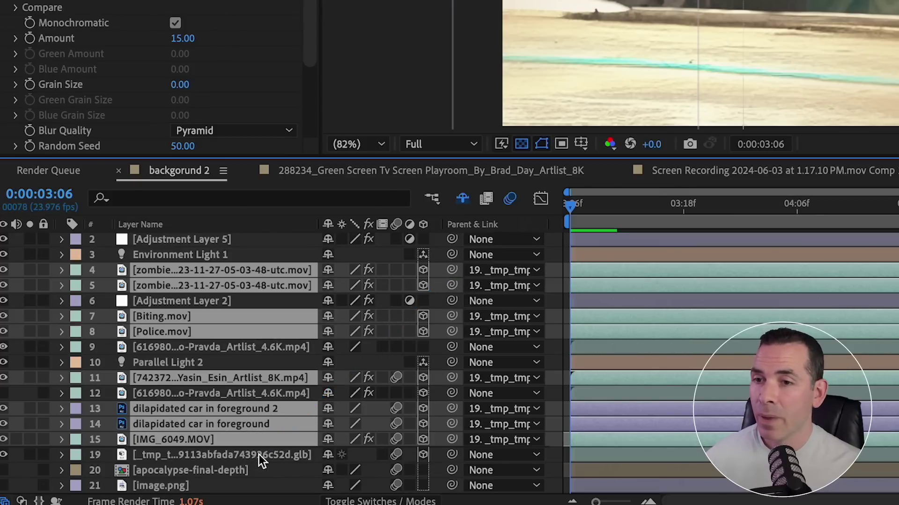
# - Keyframe the 3D model's Position X from 2057 to 1207, then add BCC Film Grain
pyautogui.click(259, 454)
pyautogui.click(29, 455)
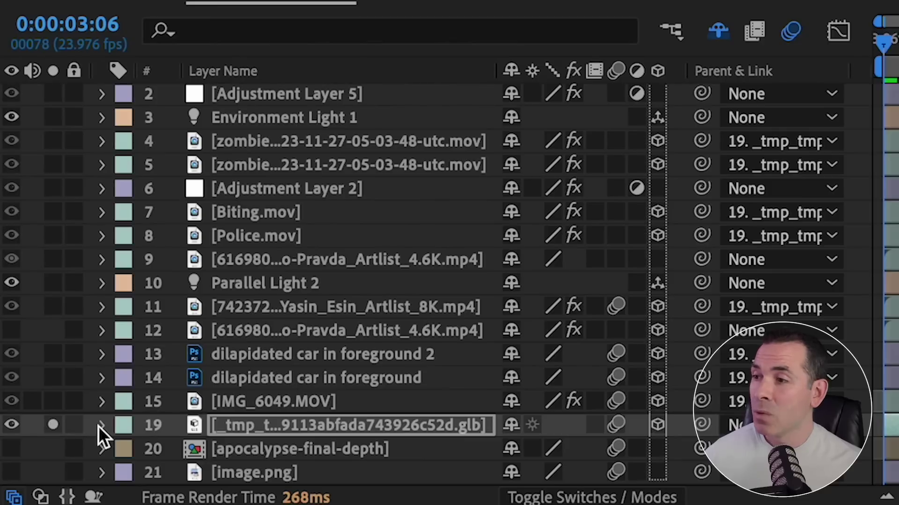
pyautogui.hotkey('alt', 'shift', 'p')
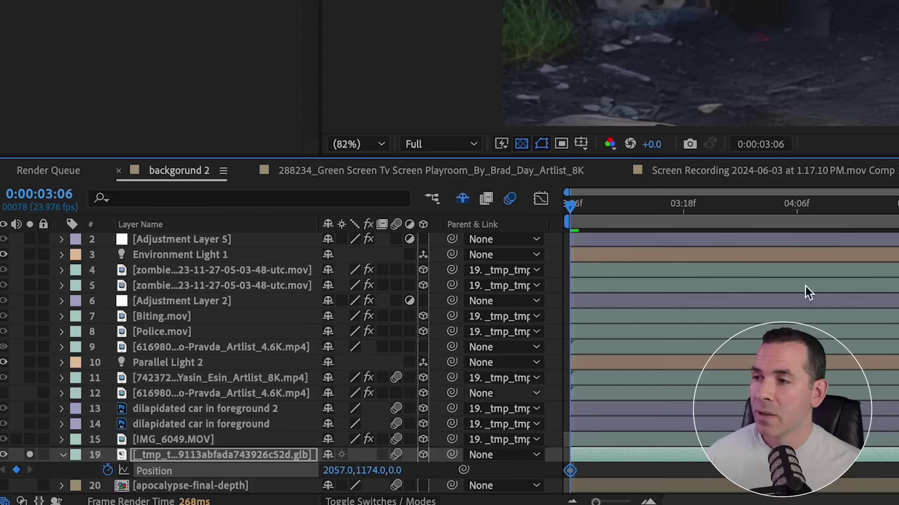
pyautogui.press('End')
pyautogui.moveTo(337, 471); pyautogui.dragTo(271, 479)
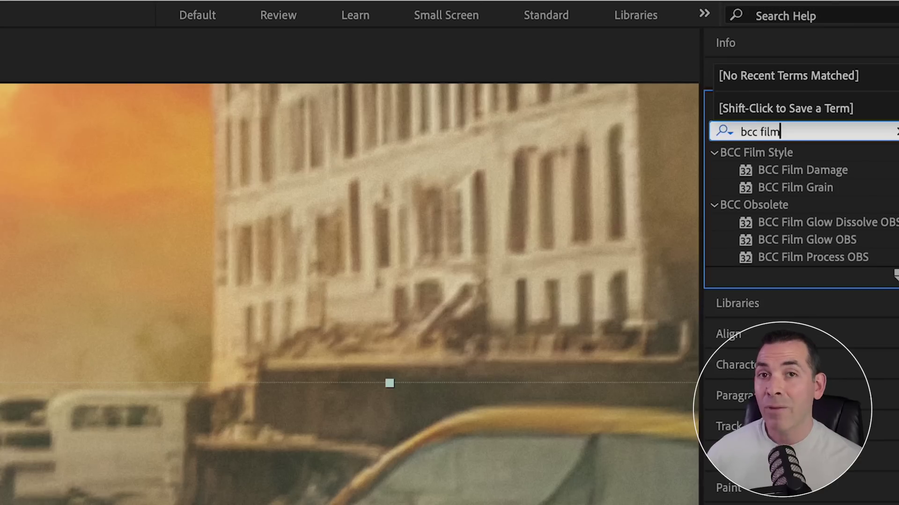
pyautogui.click(809, 186)
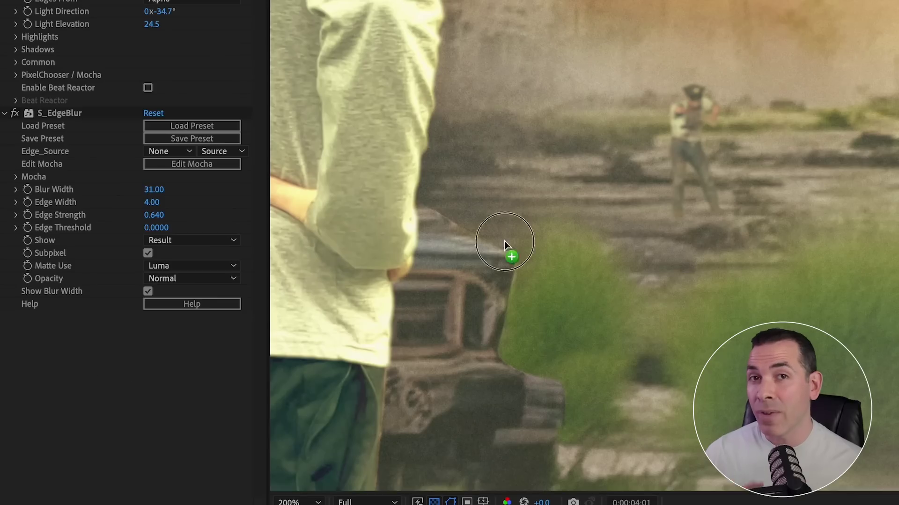
pyautogui.click(70, 392)
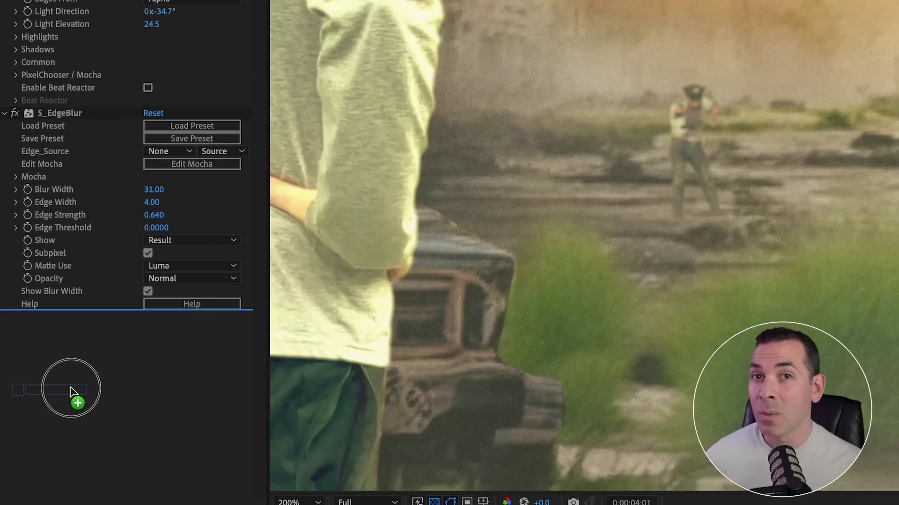